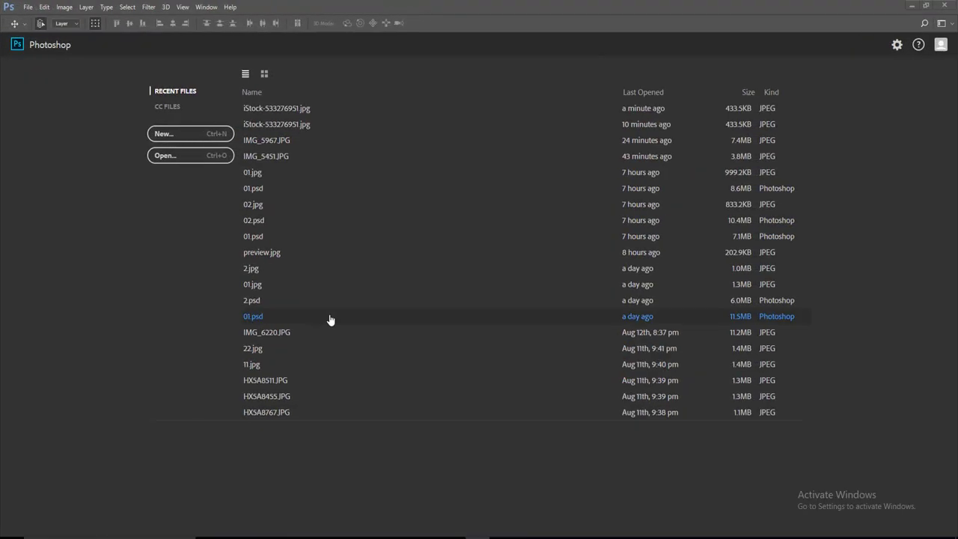
# Open the temple photo iStock-533276951.jpg from the Photoshop start screen.
pyautogui.click(187, 156)
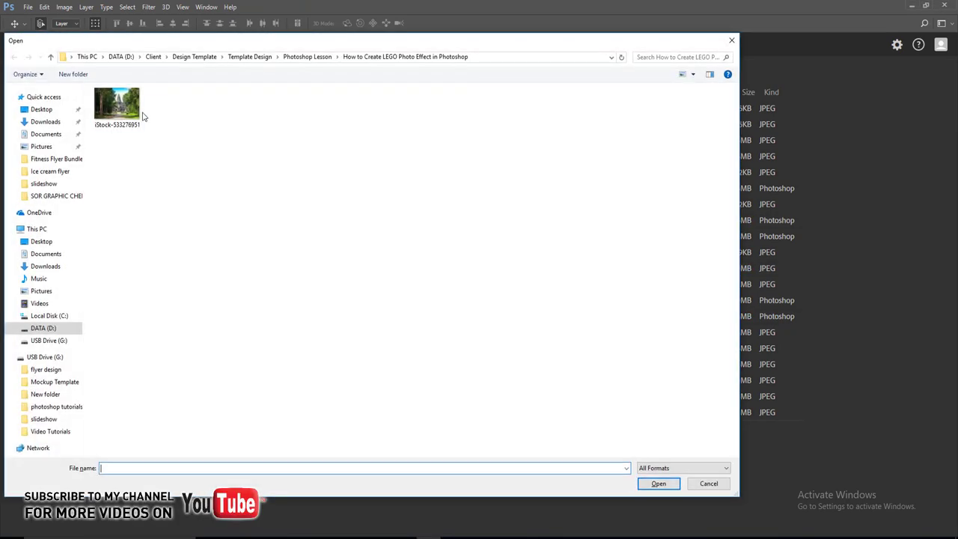
pyautogui.click(117, 106)
pyautogui.click(642, 484)
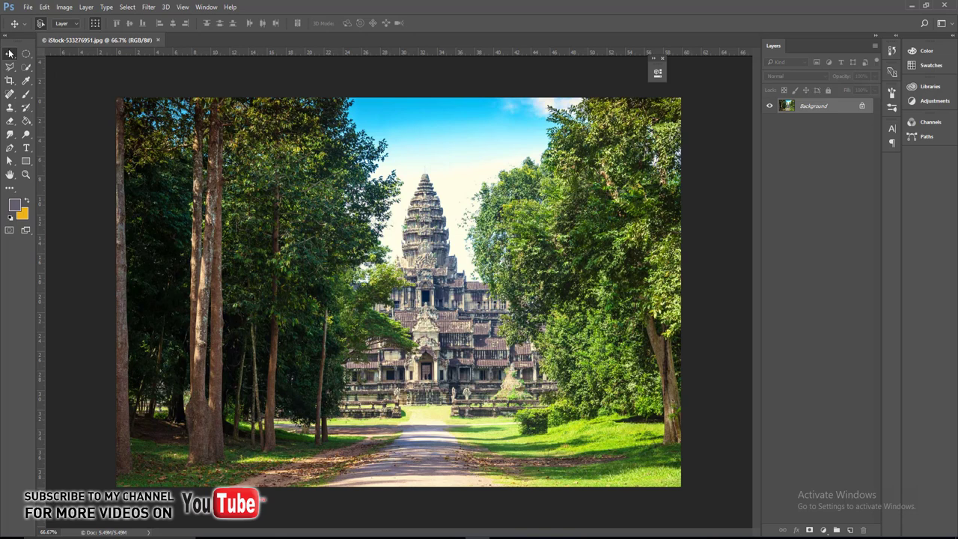
# Duplicate the Background layer and convert the copy to a smart object.
pyautogui.moveTo(824, 114); pyautogui.dragTo(851, 530)
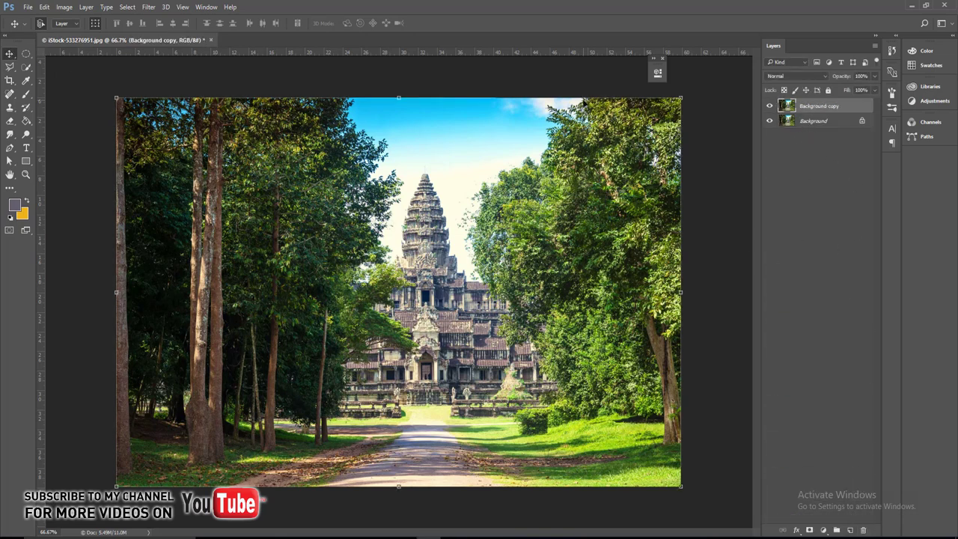
pyautogui.rightClick(829, 107)
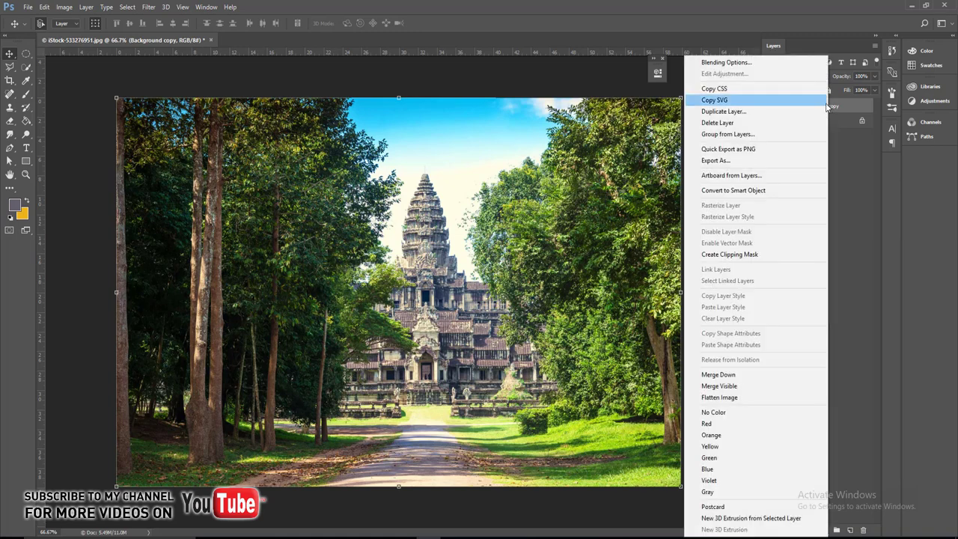
pyautogui.click(753, 190)
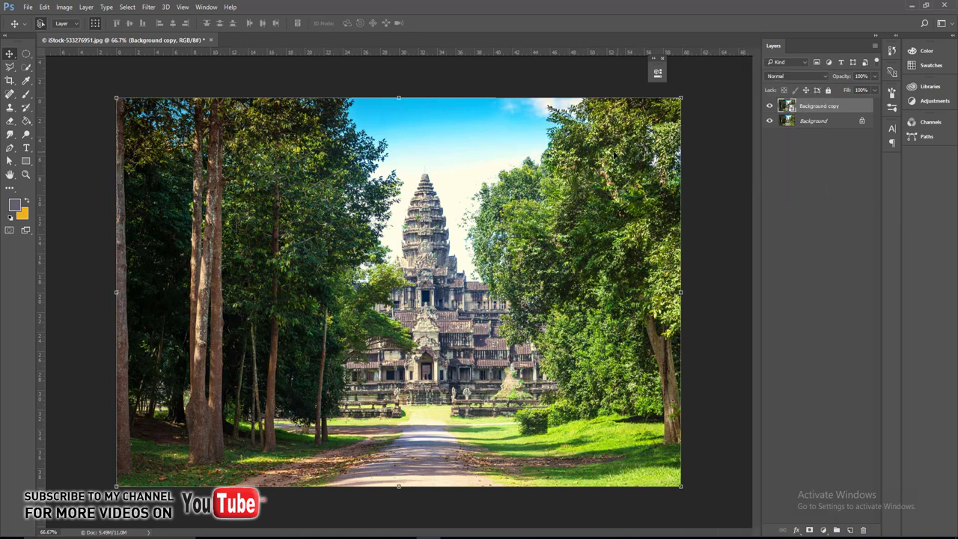
# Apply a Mosaic pixelate smart filter with cell size 7 to the copy.
pyautogui.click(149, 7)
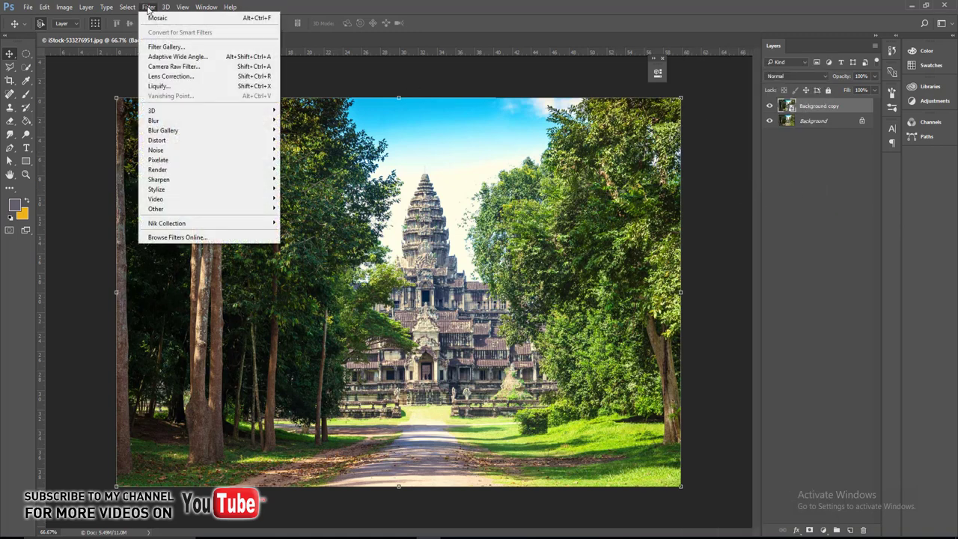
pyautogui.moveTo(161, 159)
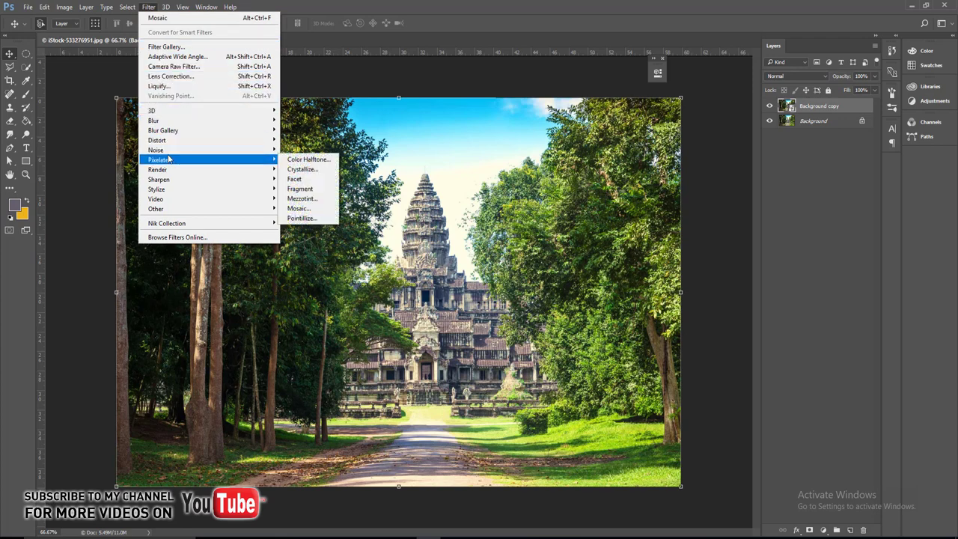
pyautogui.click(300, 208)
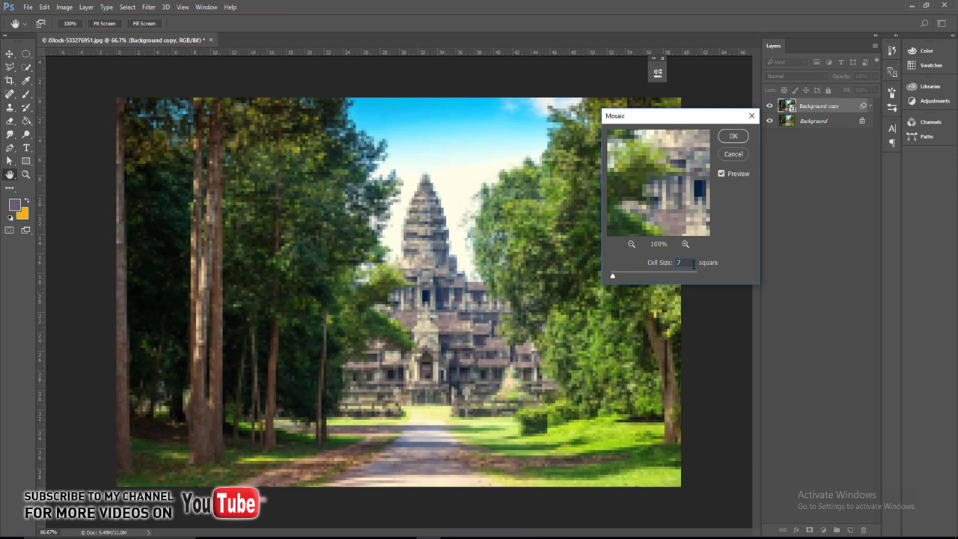
pyautogui.click(734, 135)
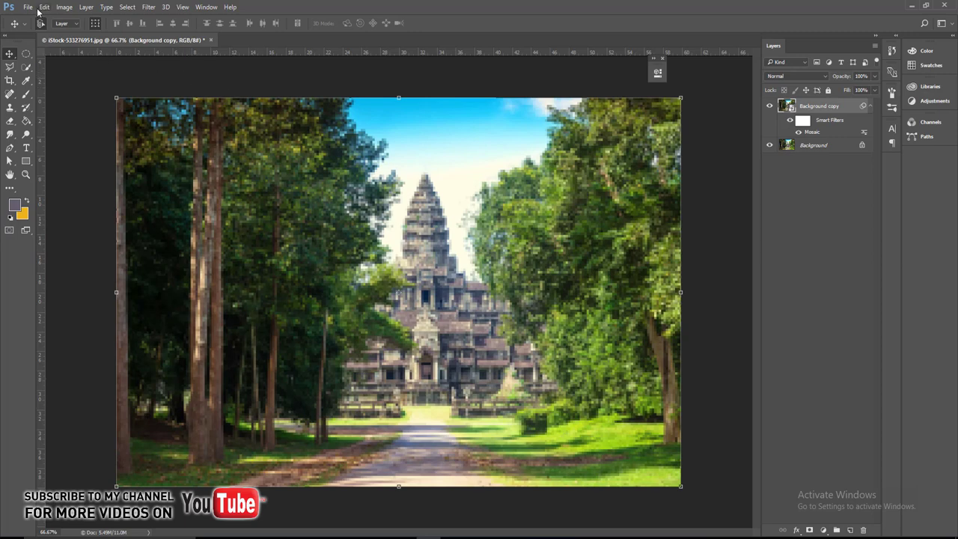
# Create a new 30 × 30 pixel document at 300 ppi.
pyautogui.click(29, 8)
pyautogui.click(35, 18)
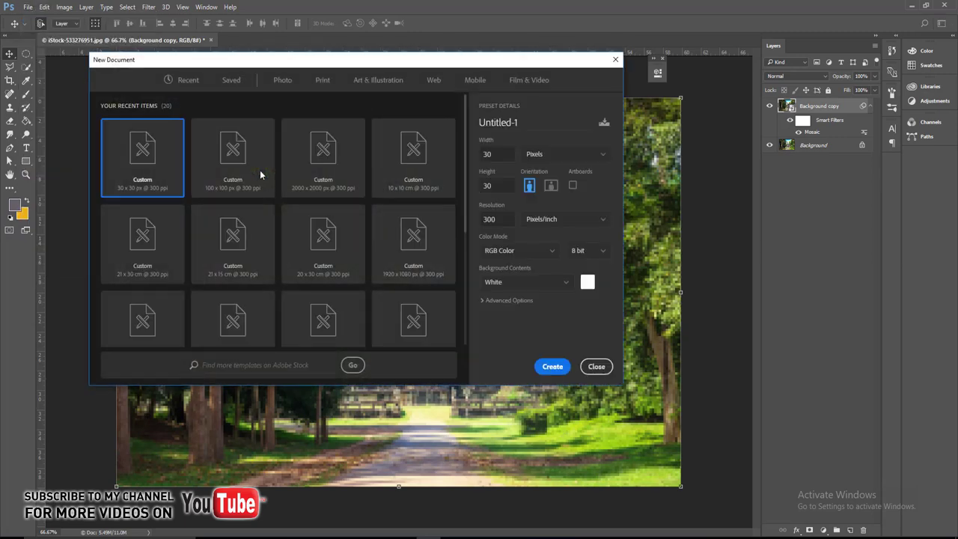
pyautogui.doubleClick(510, 155)
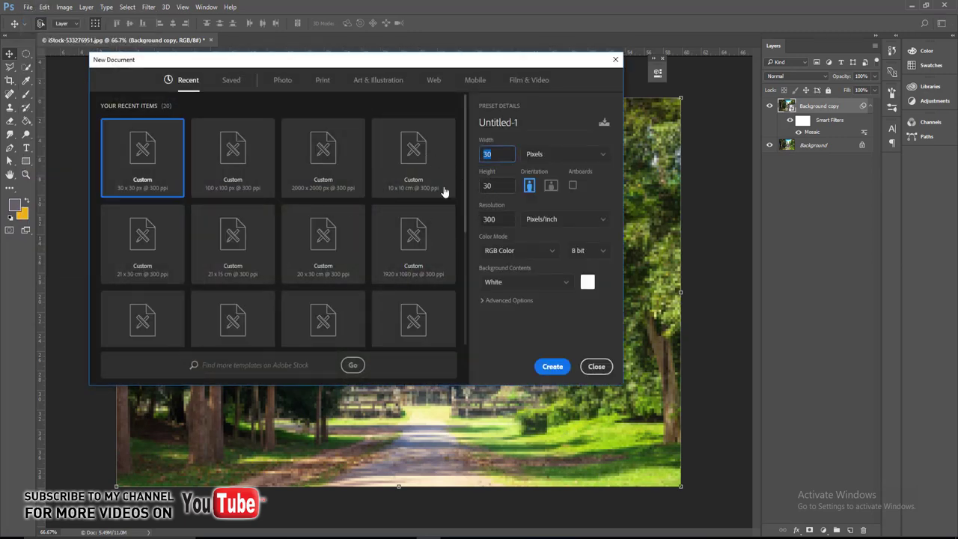
pyautogui.press('Tab')
pyautogui.press('Tab')
pyautogui.click(552, 367)
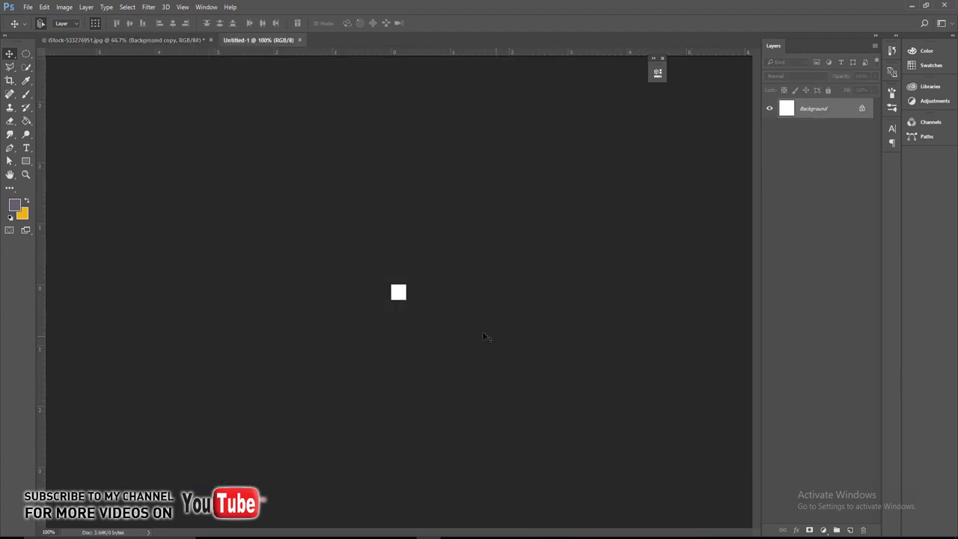
# Zoom in on the tiny canvas and fill it with 50% Gray.
pyautogui.hotkey('ctrl', '0')
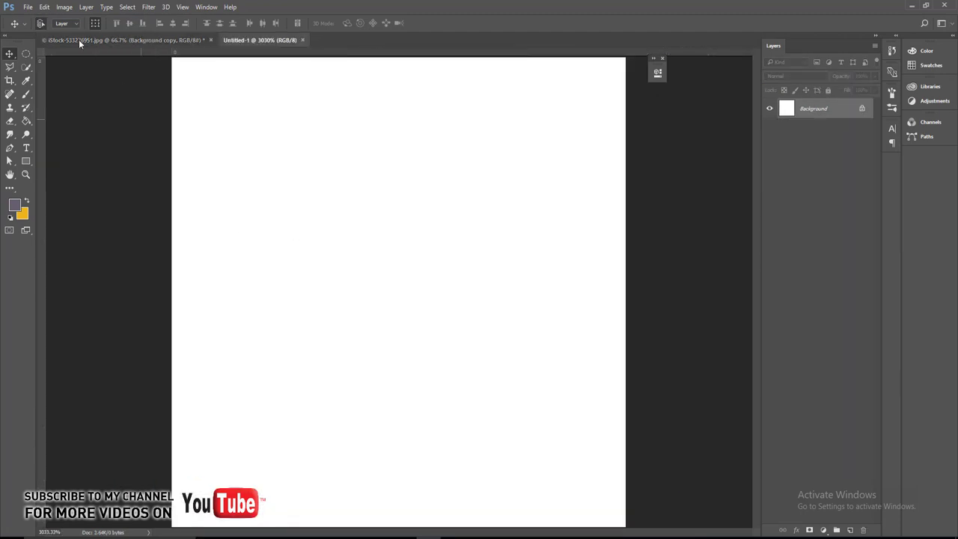
pyautogui.click(45, 7)
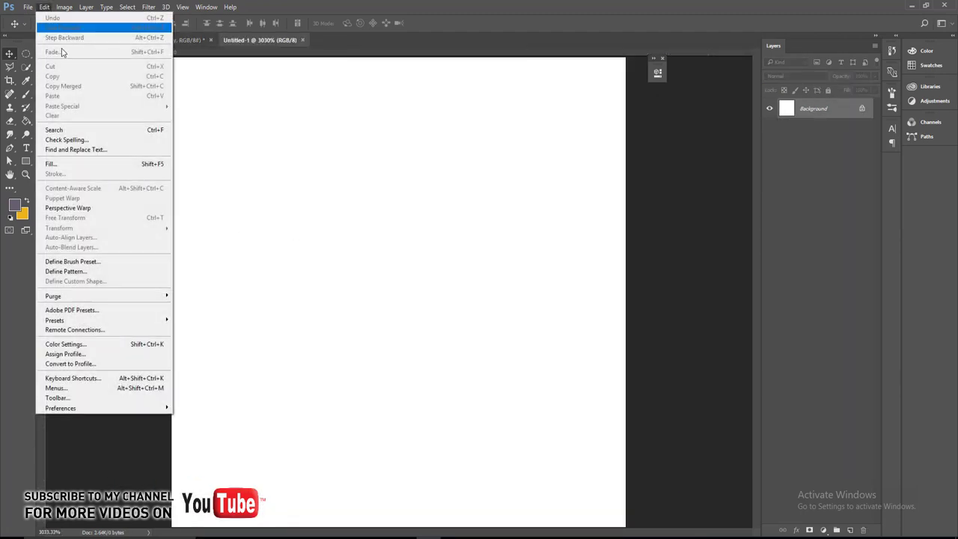
pyautogui.click(58, 163)
pyautogui.click(494, 158)
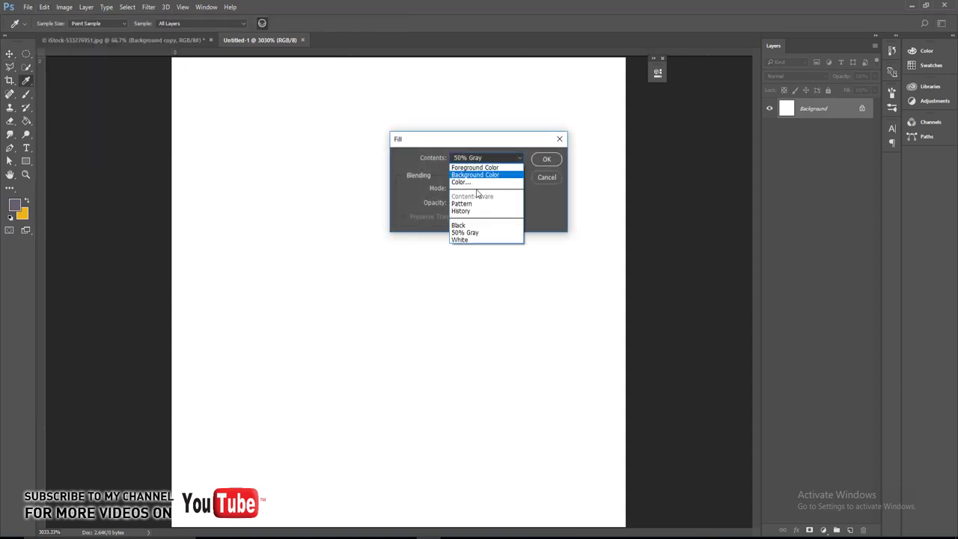
pyautogui.click(459, 232)
pyautogui.click(543, 160)
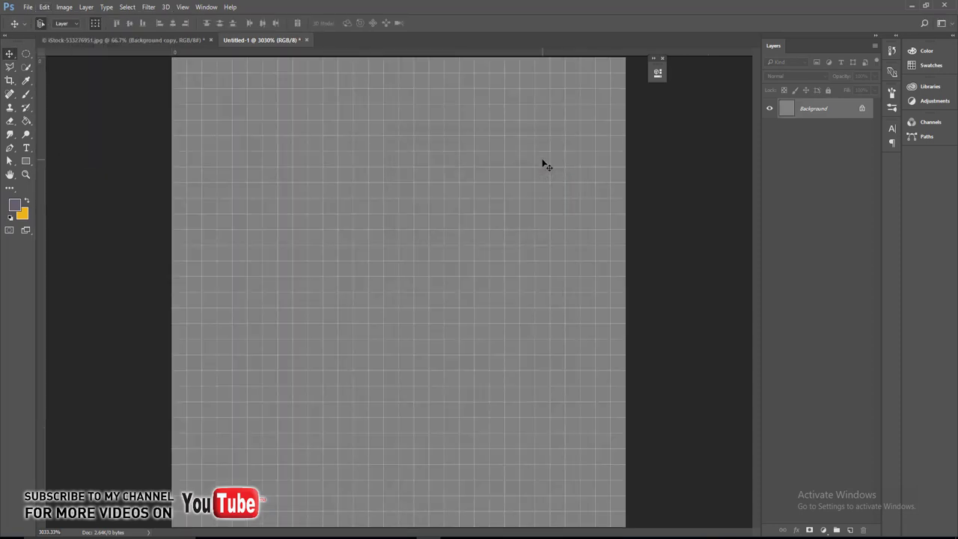
# Draw a circular elliptical-marquee selection filling most of the gray square.
pyautogui.click(25, 53)
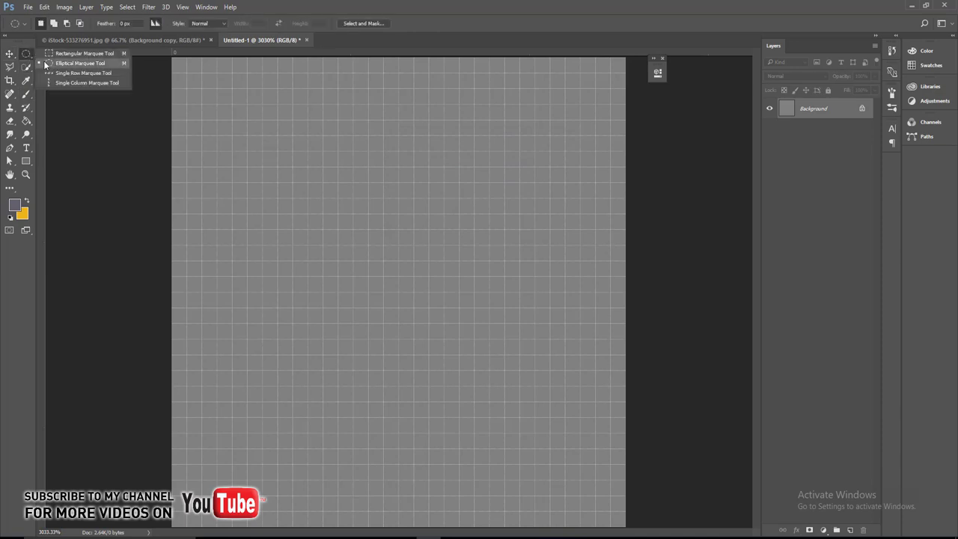
pyautogui.click(75, 60)
pyautogui.hotkey('ctrl', '-')
pyautogui.hotkey('ctrl', '-')
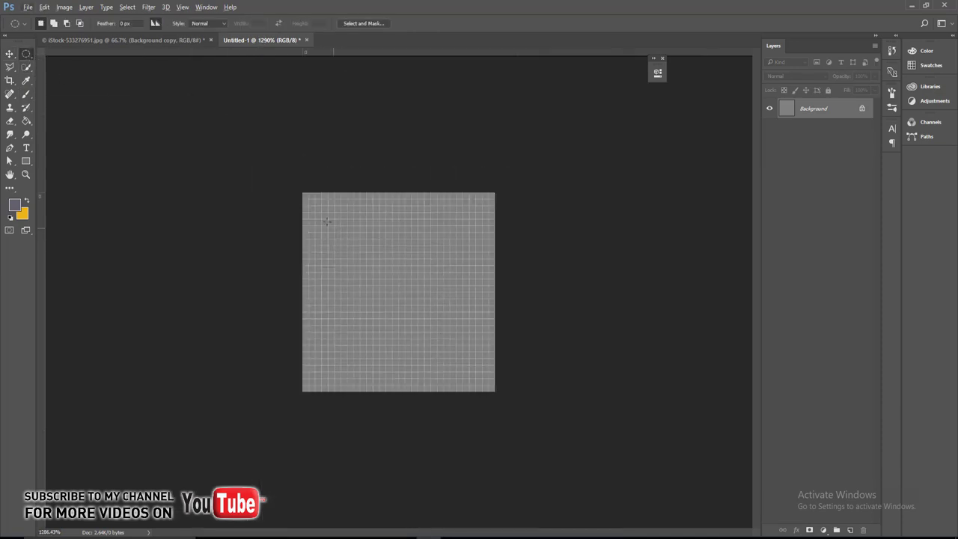
pyautogui.moveTo(315, 200); pyautogui.dragTo(476, 403)
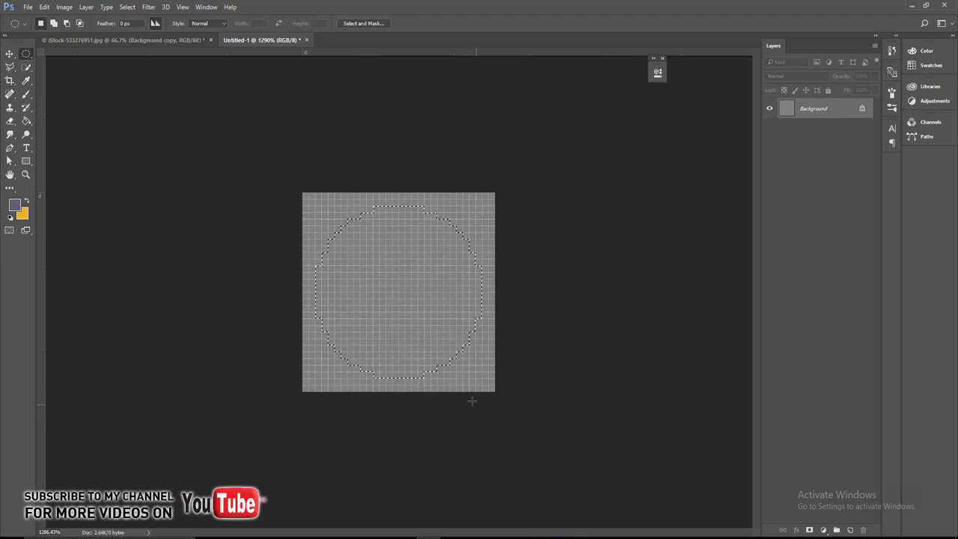
# Fill the circle with white (ffffff) on a new Layer 1, then deselect.
pyautogui.click(850, 529)
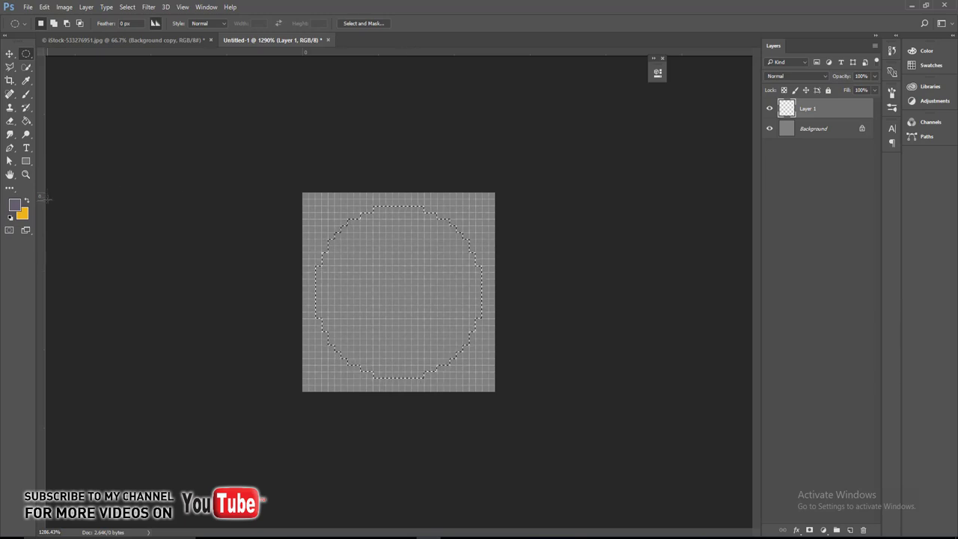
pyautogui.click(14, 204)
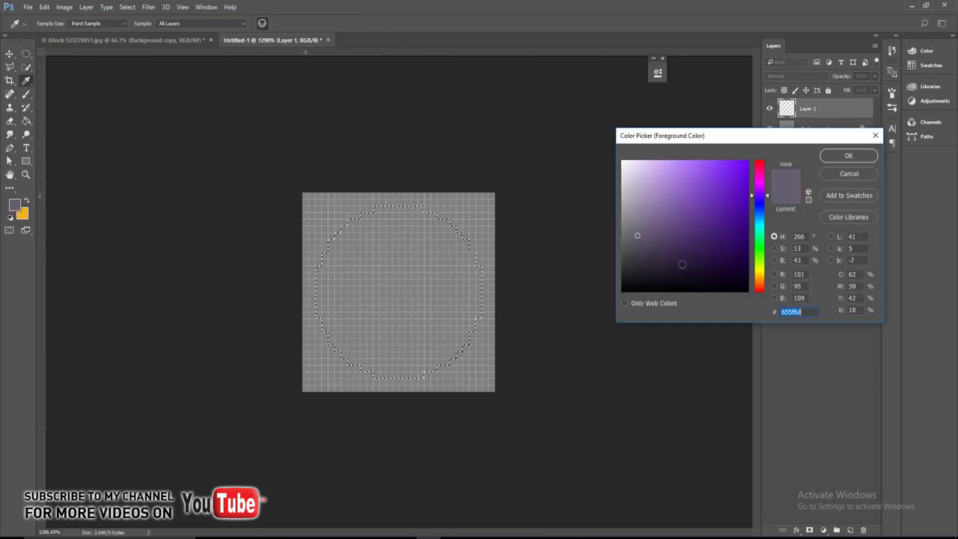
pyautogui.write('ffffff')
pyautogui.click(849, 156)
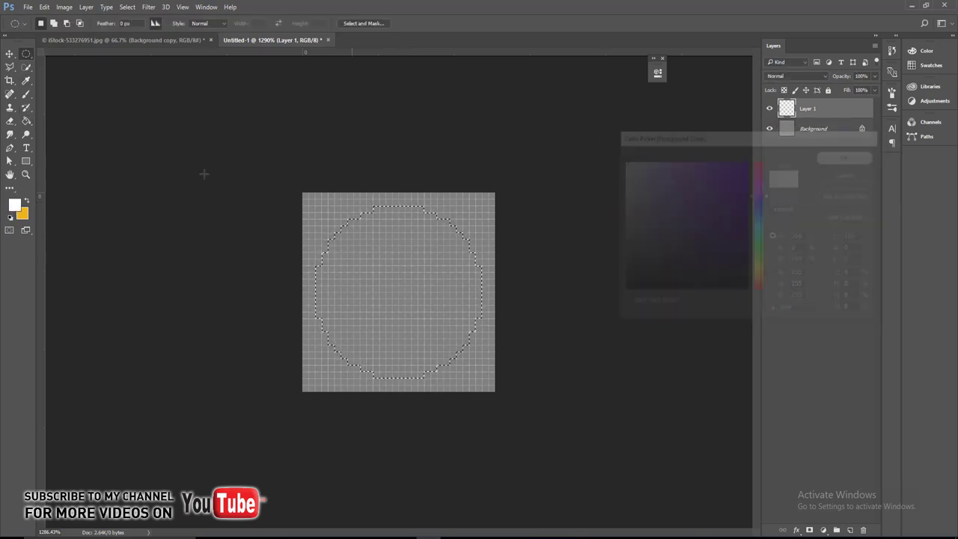
pyautogui.click(26, 121)
pyautogui.click(390, 267)
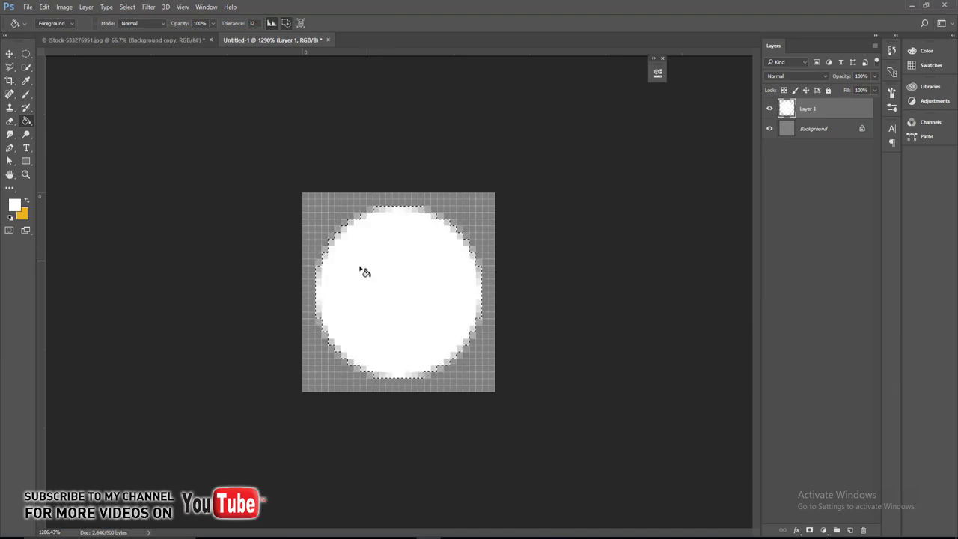
pyautogui.hotkey('ctrl', 'd')
pyautogui.press('c')
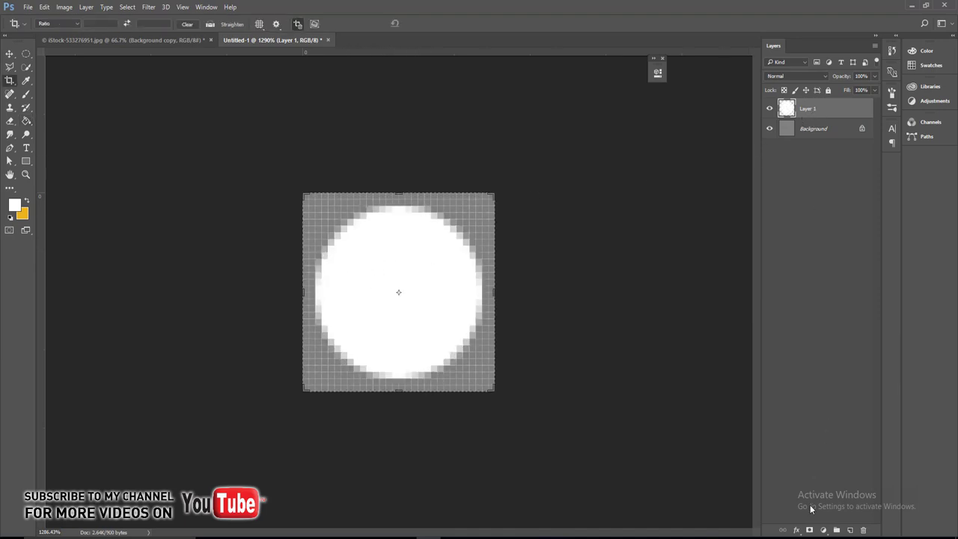
# Set Layer 1's fill opacity to 0 and add Bevel & Emboss at depth 147, size 3.
pyautogui.click(822, 532)
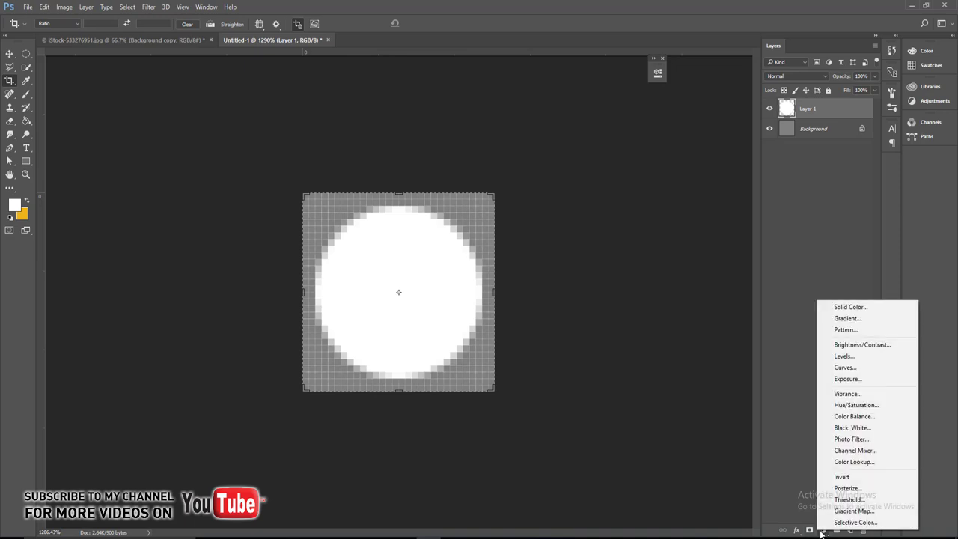
pyautogui.click(801, 535)
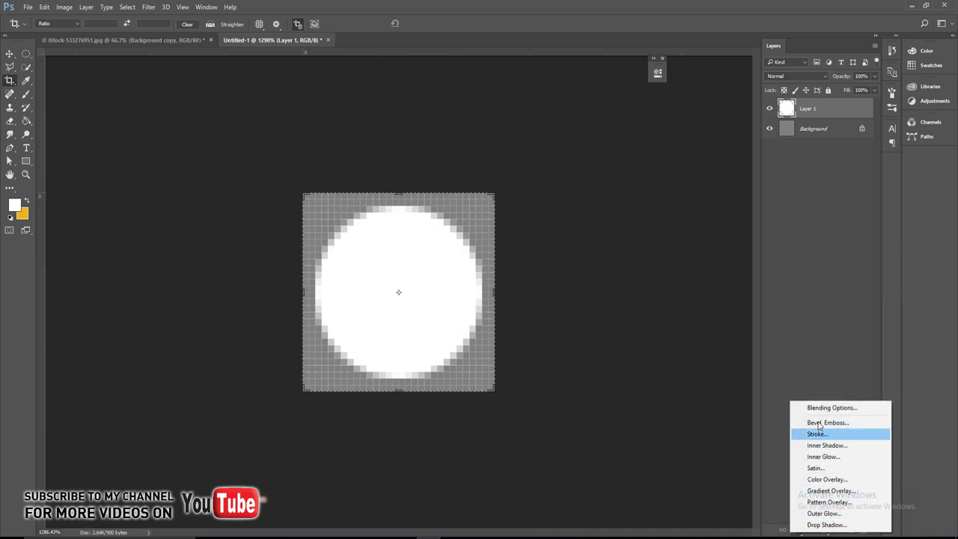
pyautogui.click(823, 408)
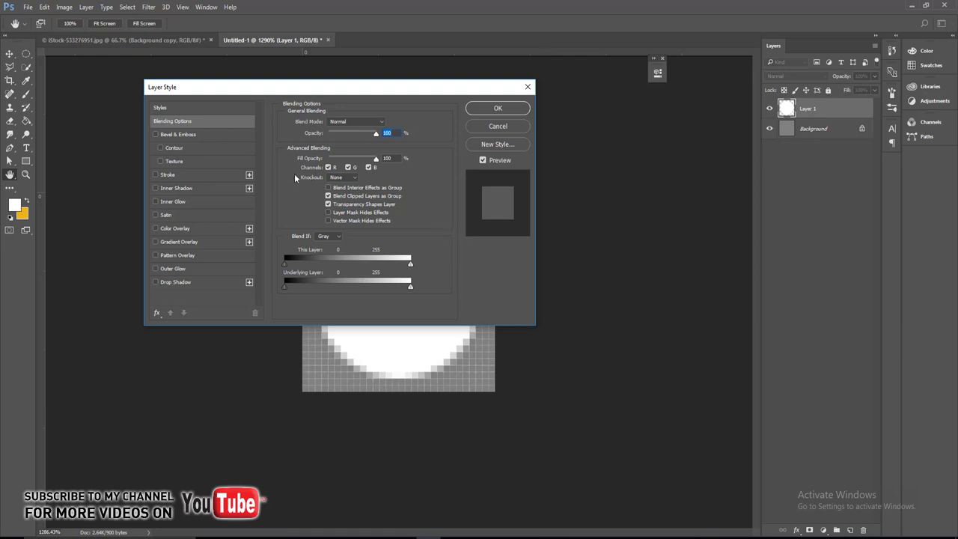
pyautogui.moveTo(376, 159); pyautogui.dragTo(318, 161)
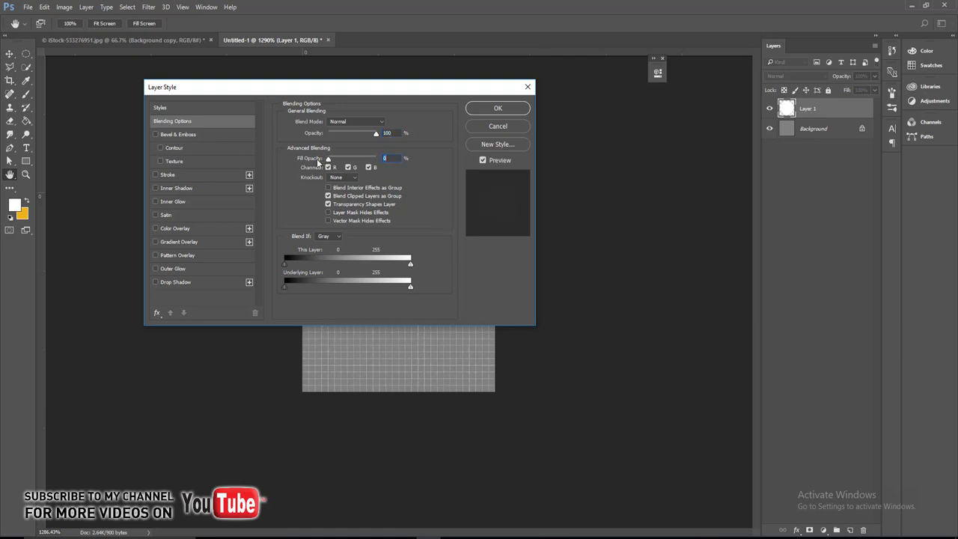
pyautogui.click(178, 134)
pyautogui.moveTo(271, 93)
pyautogui.mouseDown()
pyautogui.moveTo(607, 66)
pyautogui.moveTo(561, 59)
pyautogui.mouseUp()
pyautogui.moveTo(618, 112); pyautogui.dragTo(621, 114)
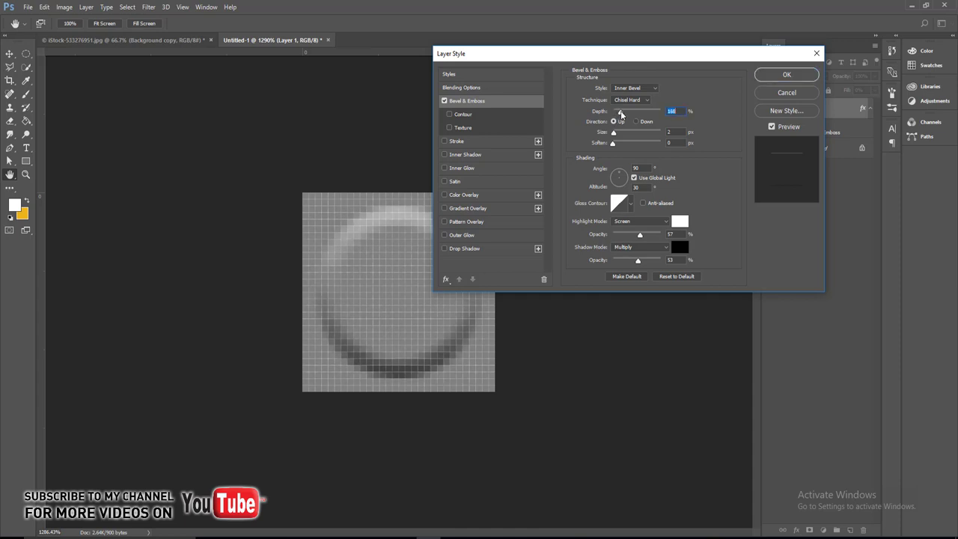
pyautogui.click(675, 132)
pyautogui.press('Up')
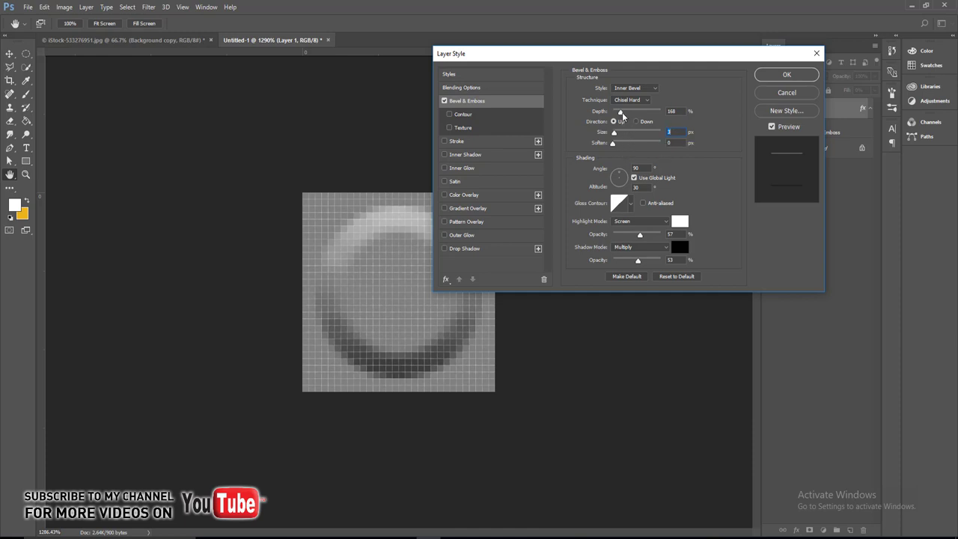
pyautogui.moveTo(622, 115); pyautogui.dragTo(620, 113)
# Add a size-5 Drop Shadow, apply the style, and unlock the Background as Layer 0.
pyautogui.click(465, 248)
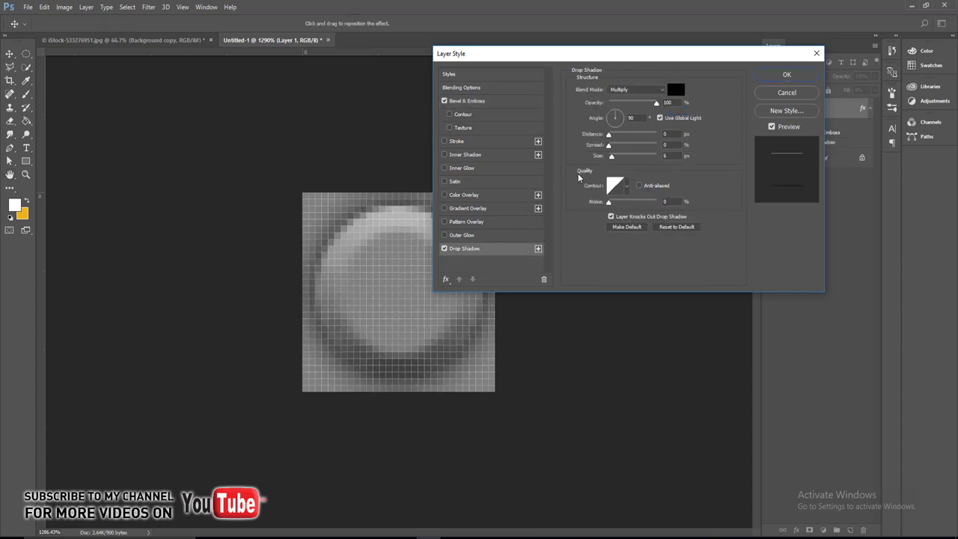
pyautogui.click(632, 118)
pyautogui.press('Tab')
pyautogui.press('Tab')
pyautogui.press('Up')
pyautogui.press('Up')
pyautogui.press('Down')
pyautogui.press('Down')
pyautogui.click(769, 80)
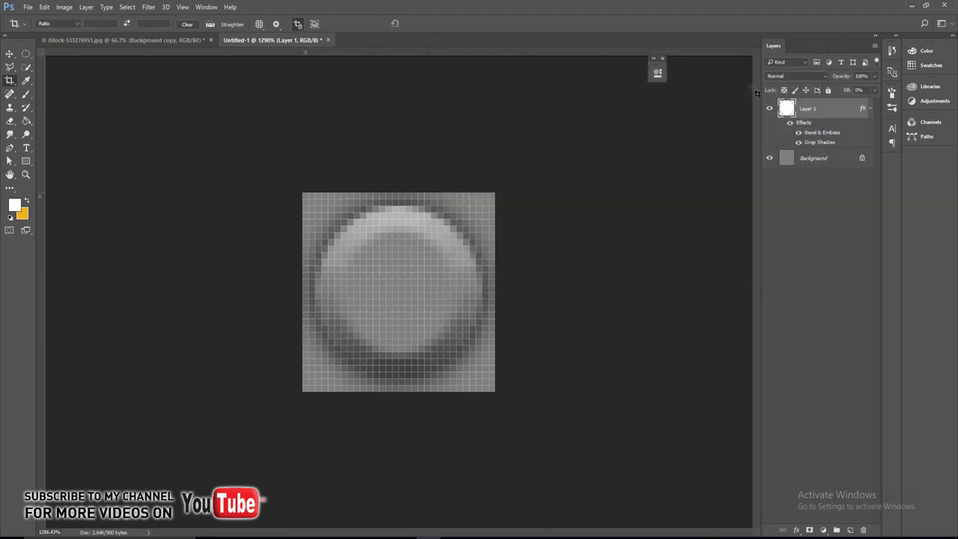
pyautogui.click(862, 158)
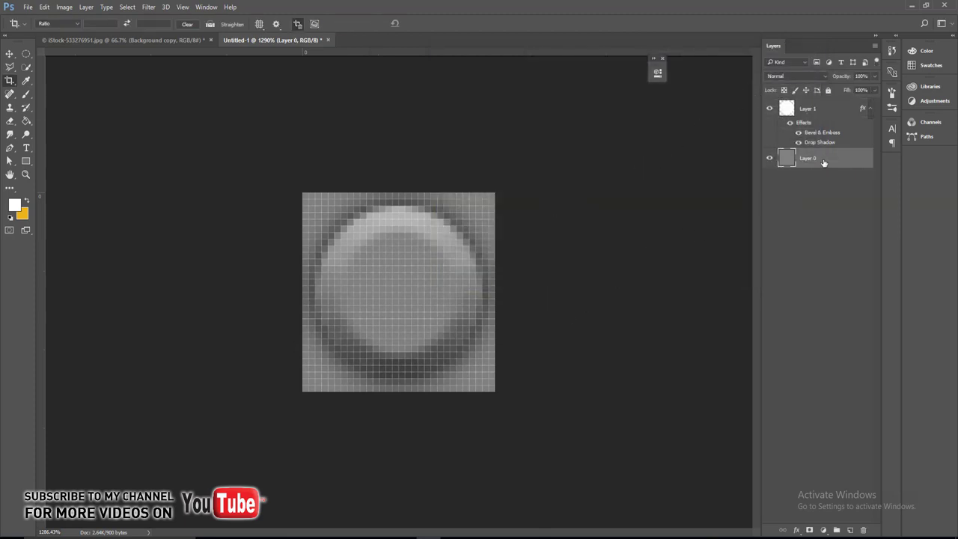
# Give Layer 0 Bevel & Emboss at size 1 and a Drop Shadow of size 4.
pyautogui.click(796, 530)
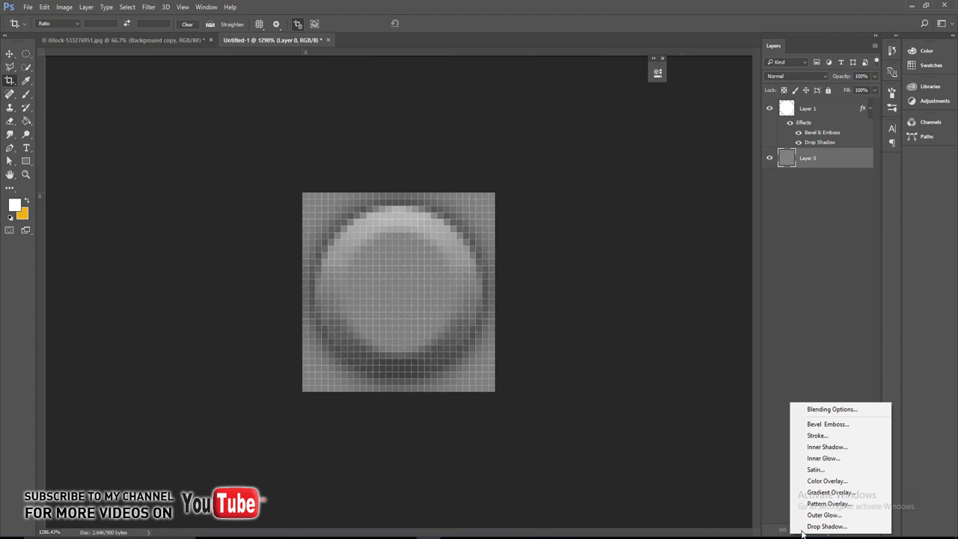
pyautogui.click(820, 409)
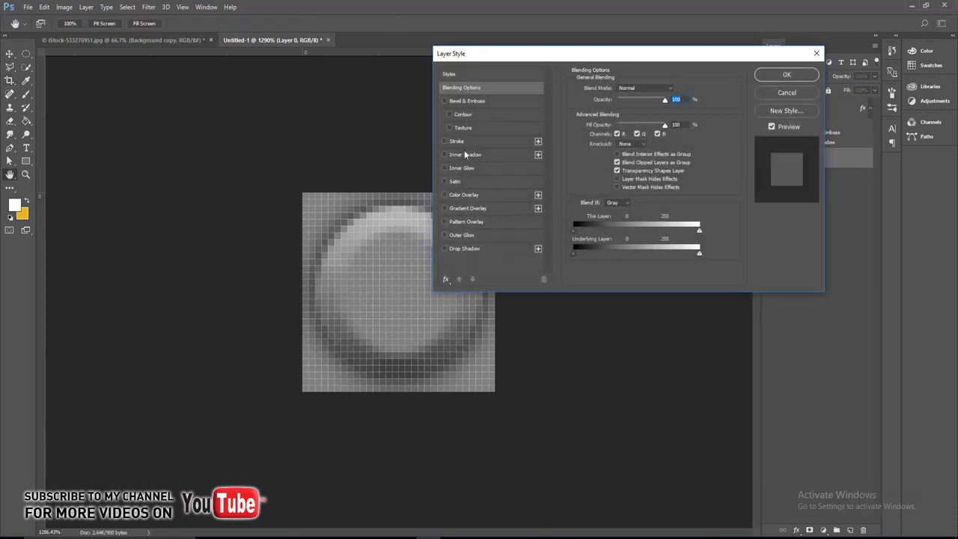
pyautogui.click(473, 101)
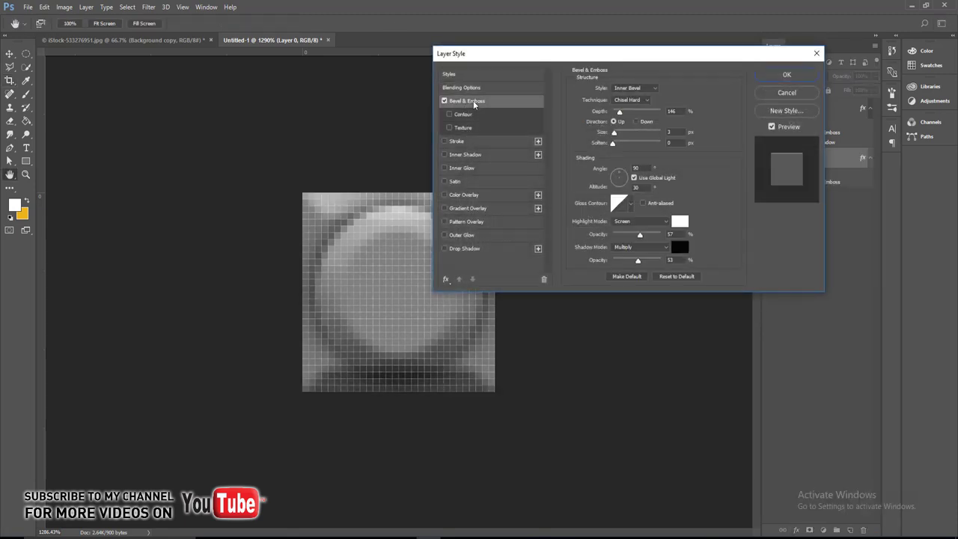
pyautogui.doubleClick(675, 132)
pyautogui.press('Down')
pyautogui.press('Down')
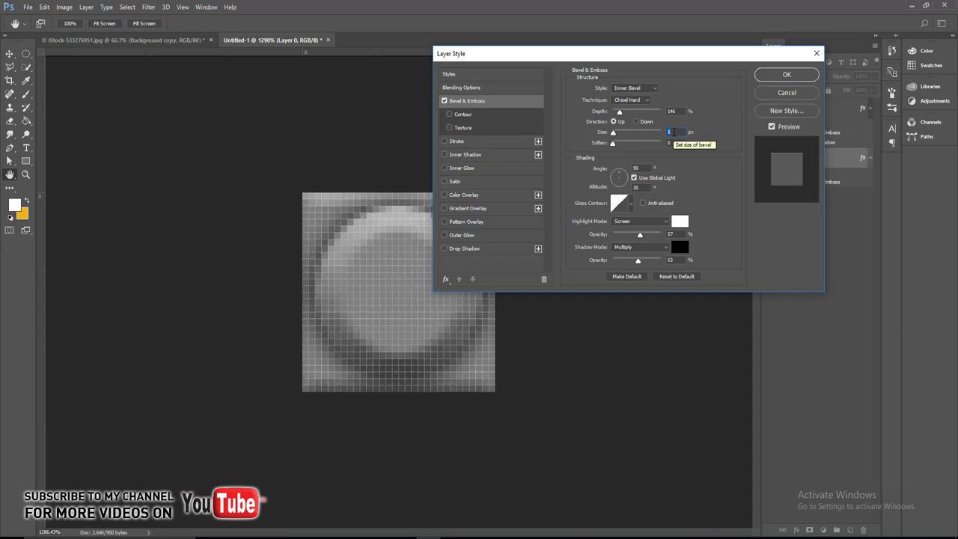
pyautogui.doubleClick(671, 110)
pyautogui.click(472, 250)
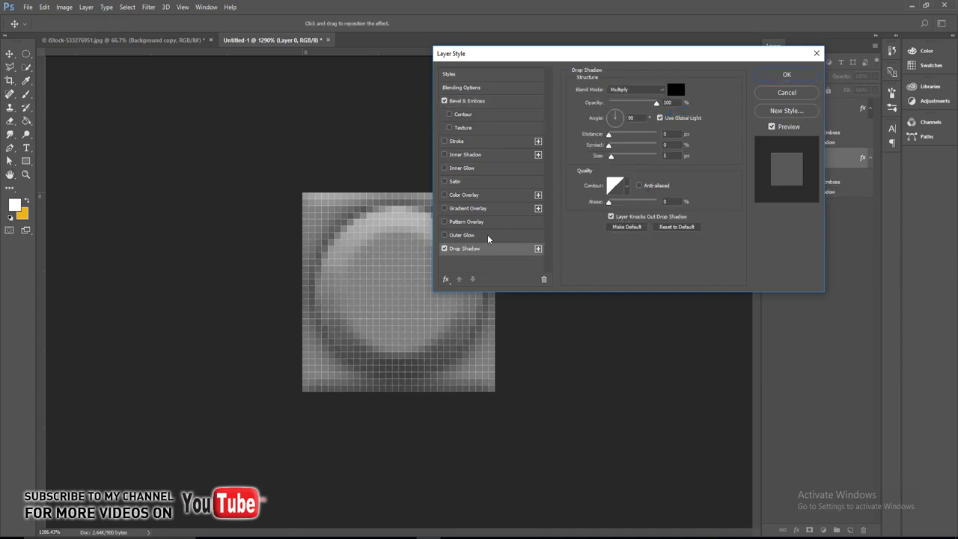
pyautogui.press('Down')
pyautogui.click(786, 75)
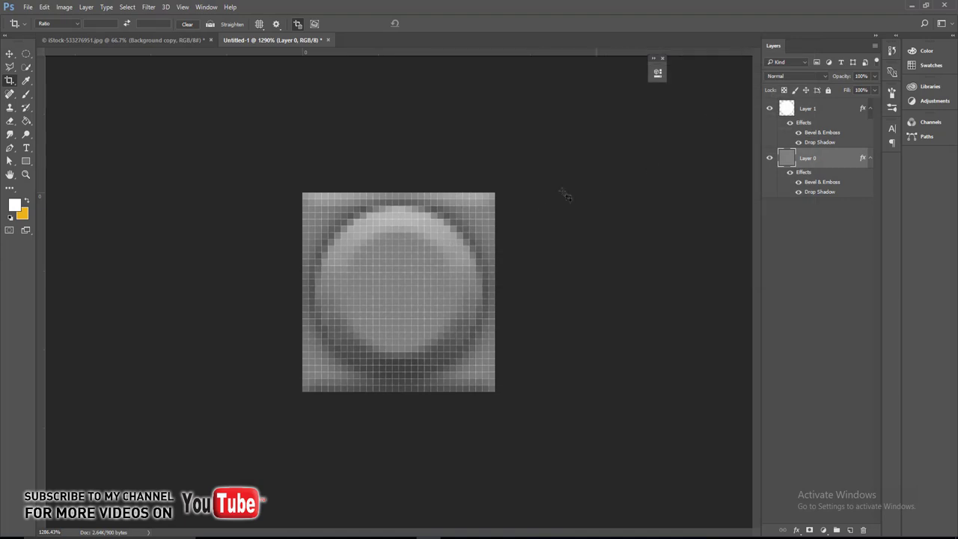
# Define the stud tile as a pattern named 'brick'.
pyautogui.click(44, 7)
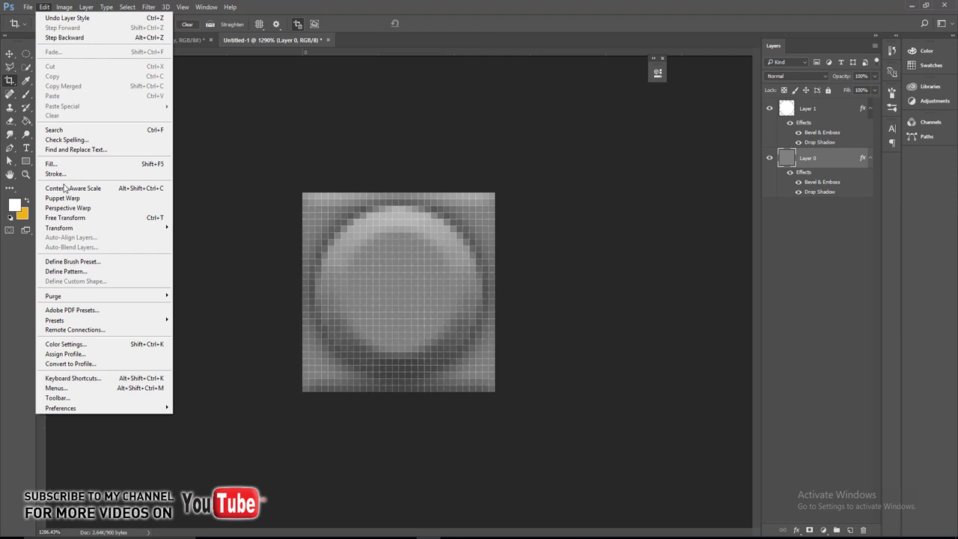
pyautogui.click(77, 271)
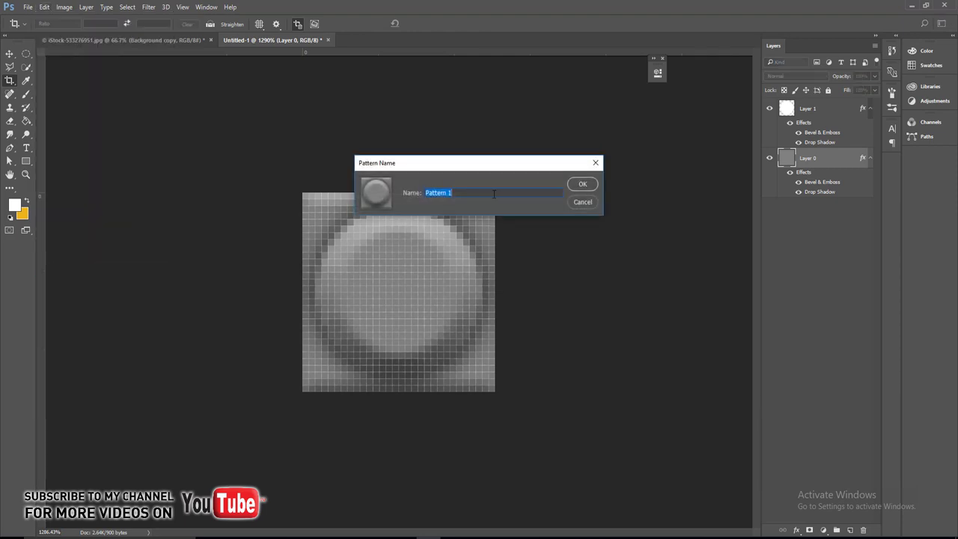
pyautogui.write('brick')
pyautogui.click(582, 185)
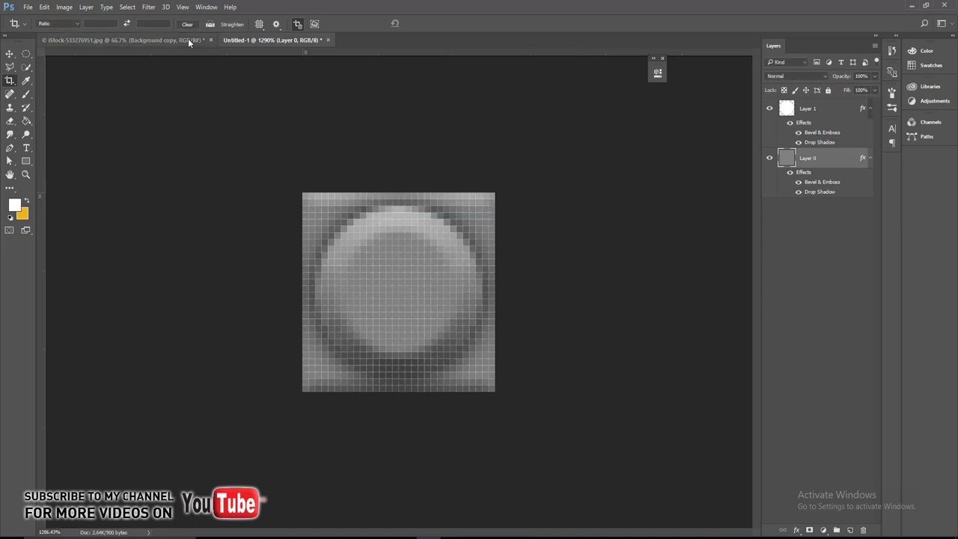
# Back in the temple photo, add a Pattern Fill layer using the stud pattern.
pyautogui.click(188, 42)
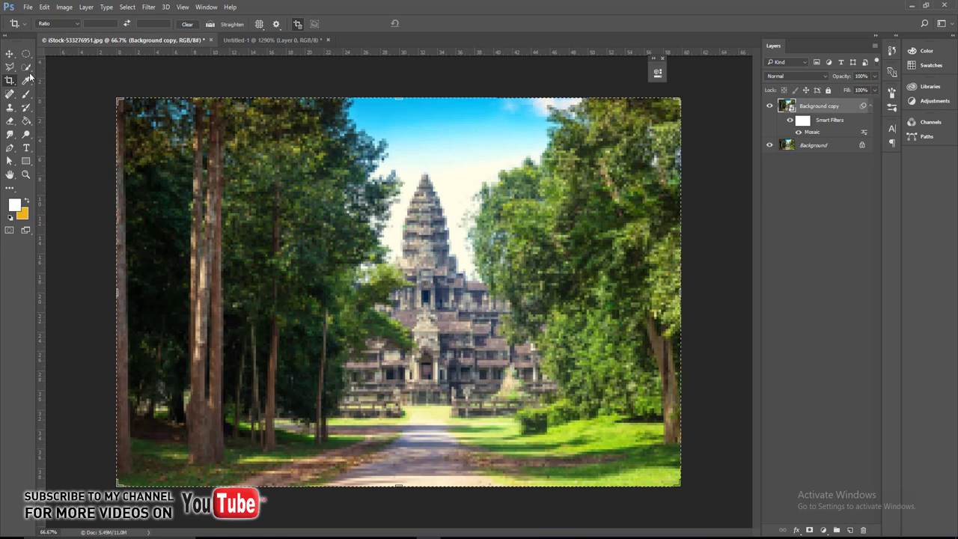
pyautogui.click(10, 54)
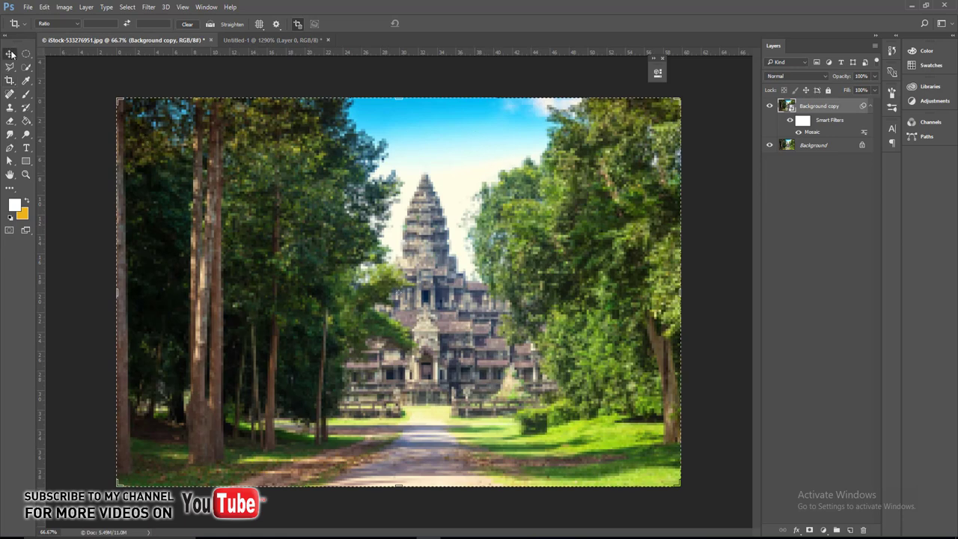
pyautogui.click(824, 530)
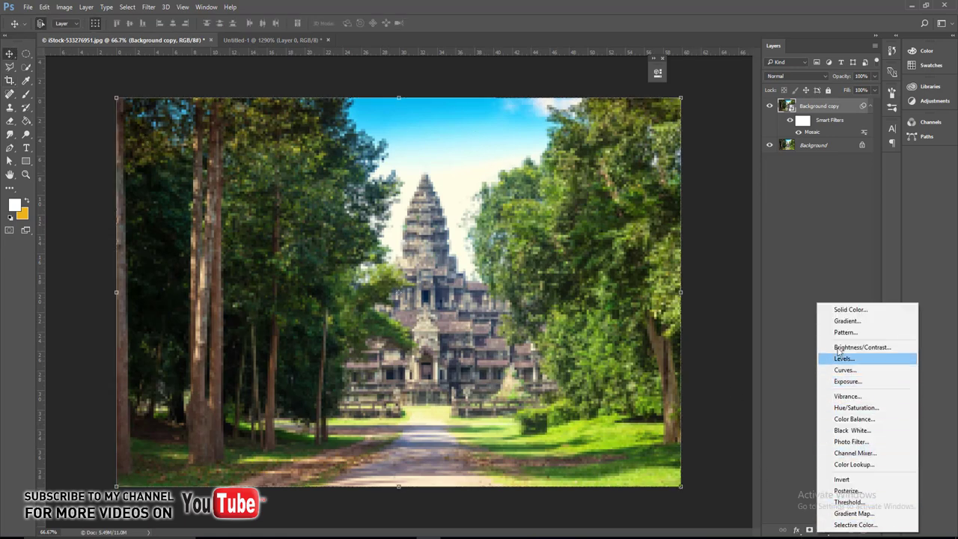
pyautogui.click(845, 332)
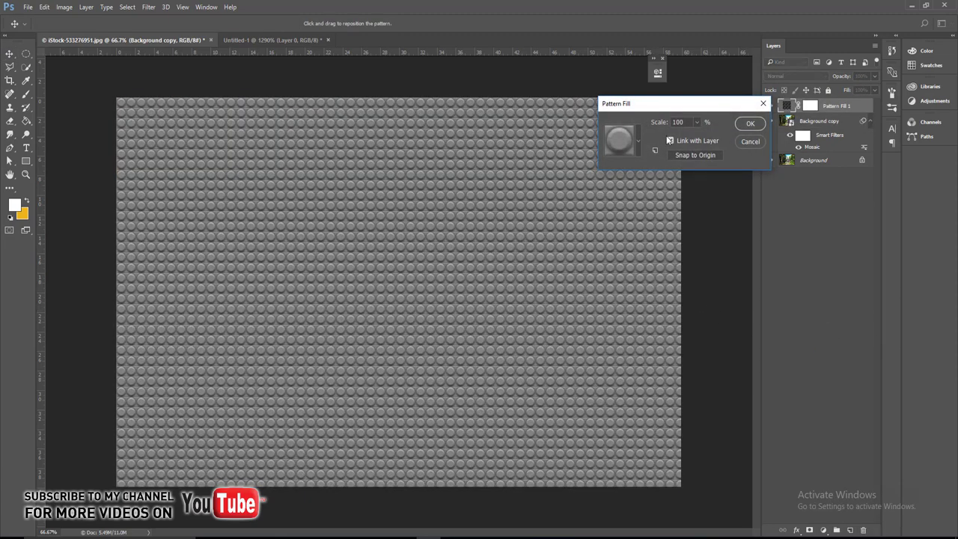
# Lower the stud pattern scale to about 57% and confirm the fill.
pyautogui.scroll(-1, 687, 122)
pyautogui.scroll(-2, 687, 121)
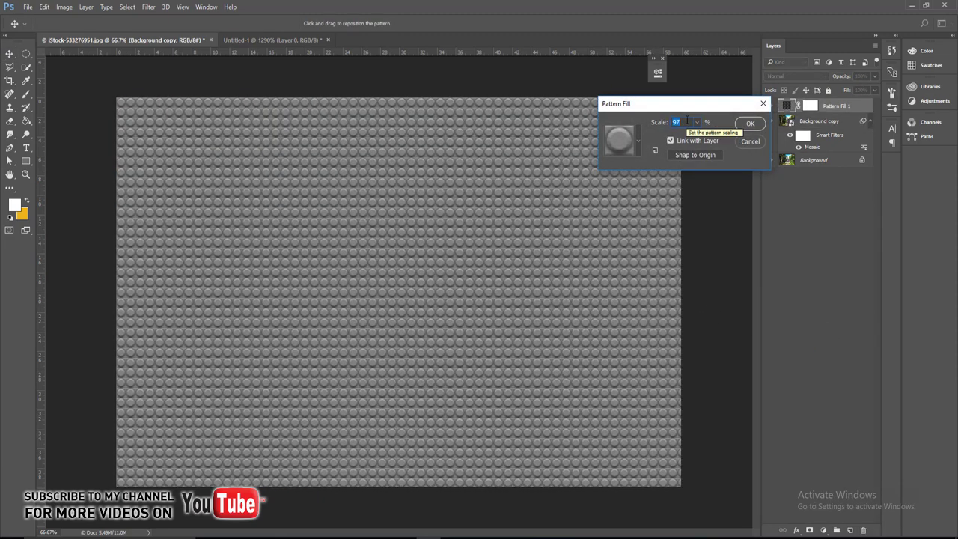
pyautogui.scroll(-1, 687, 121)
pyautogui.scroll(-2, 688, 121)
pyautogui.scroll(-3, 687, 121)
pyautogui.scroll(-3, 687, 122)
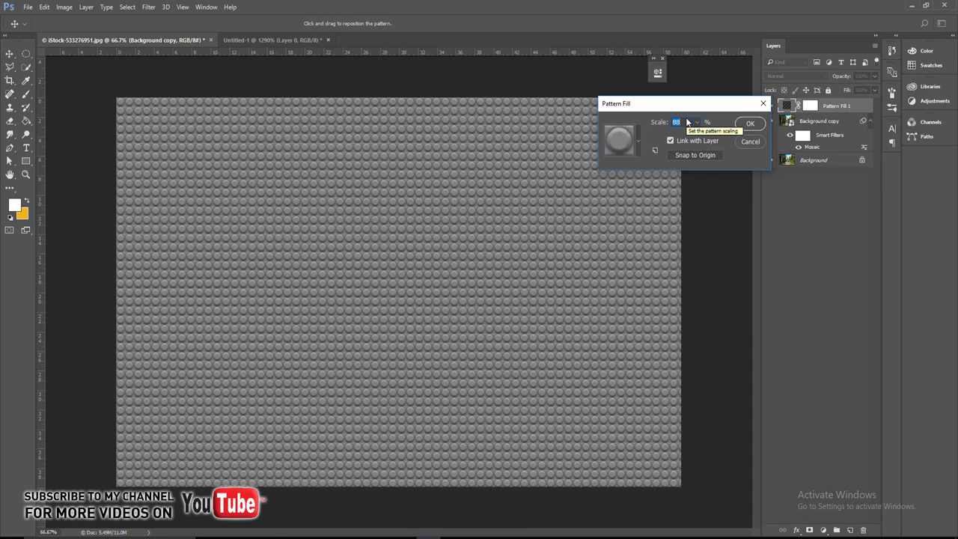
pyautogui.scroll(-3, 687, 122)
pyautogui.scroll(-4, 687, 122)
pyautogui.scroll(-4, 687, 122)
pyautogui.scroll(-3, 687, 121)
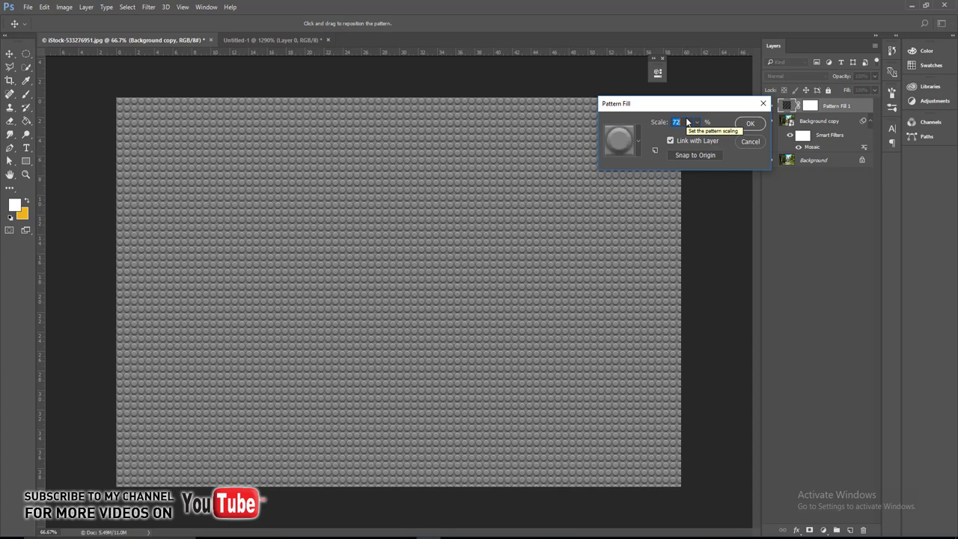
pyautogui.scroll(-4, 688, 121)
pyautogui.scroll(-4, 687, 122)
pyautogui.scroll(-3, 687, 121)
pyautogui.scroll(-3, 687, 121)
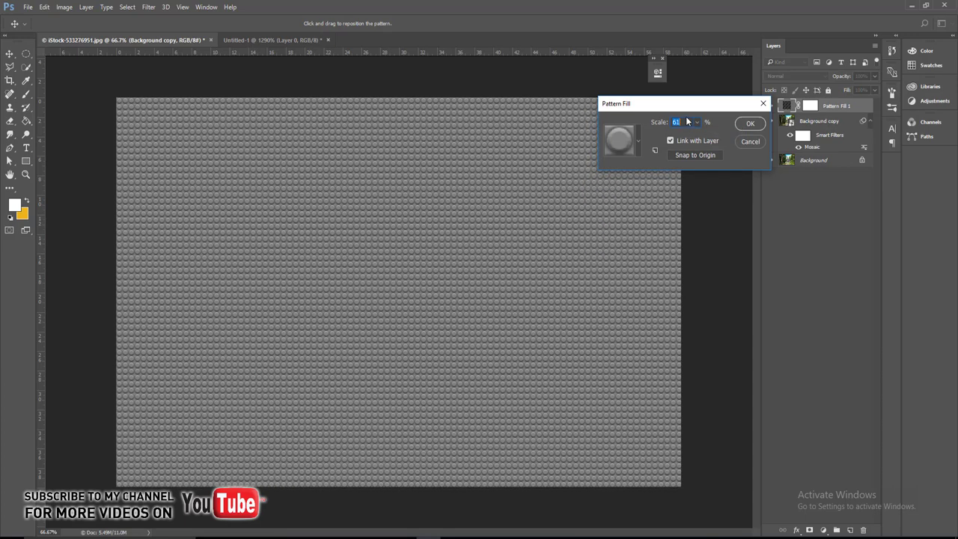
pyautogui.scroll(-2, 687, 121)
pyautogui.click(742, 123)
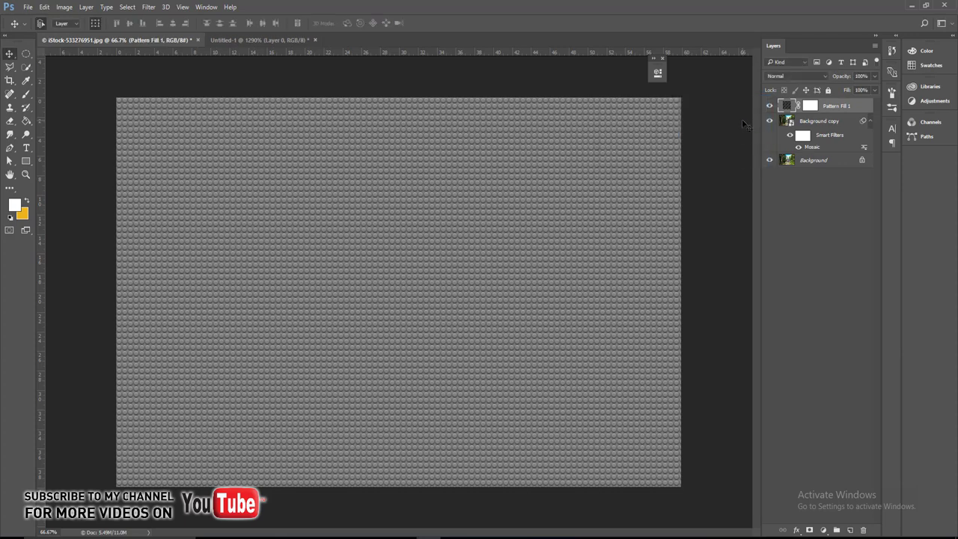
# Set Pattern Fill 1 to Linear Light blending and rescale its studs to 30%.
pyautogui.click(795, 74)
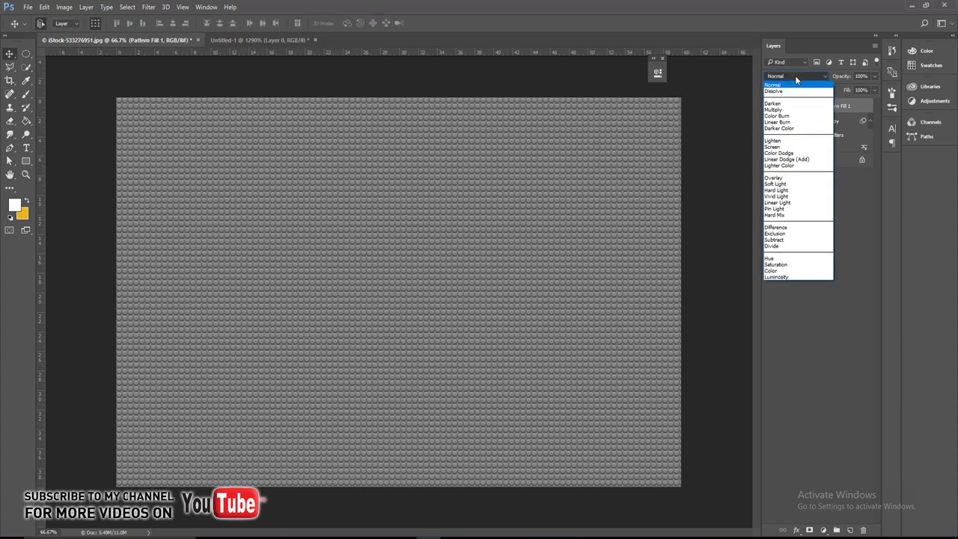
pyautogui.click(790, 203)
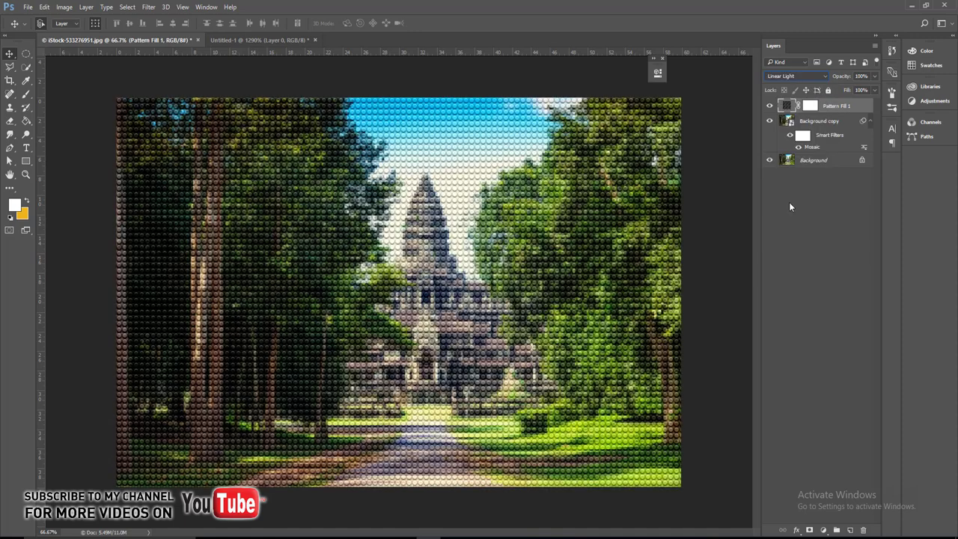
pyautogui.doubleClick(786, 106)
pyautogui.click(697, 123)
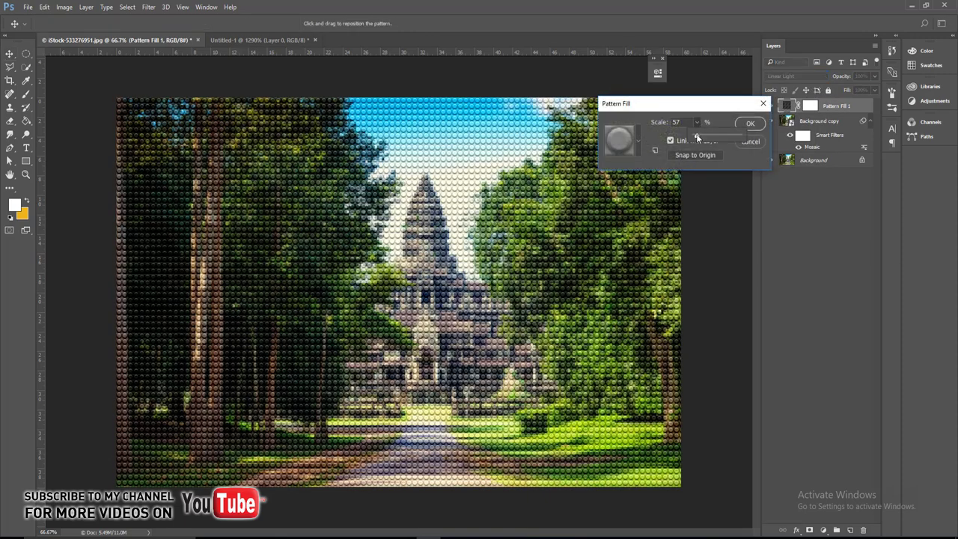
pyautogui.moveTo(697, 138); pyautogui.dragTo(696, 138)
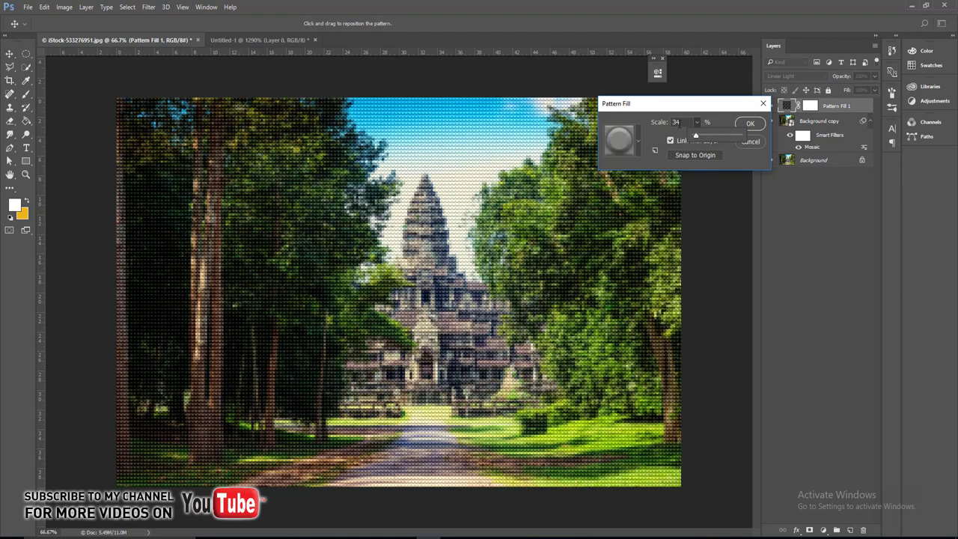
pyautogui.moveTo(697, 122); pyautogui.dragTo(681, 122)
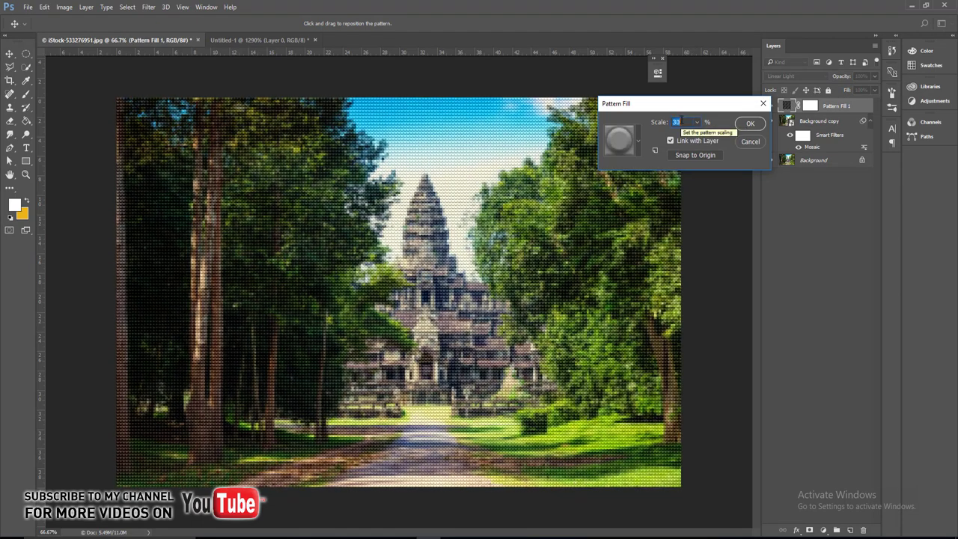
pyautogui.press('Up')
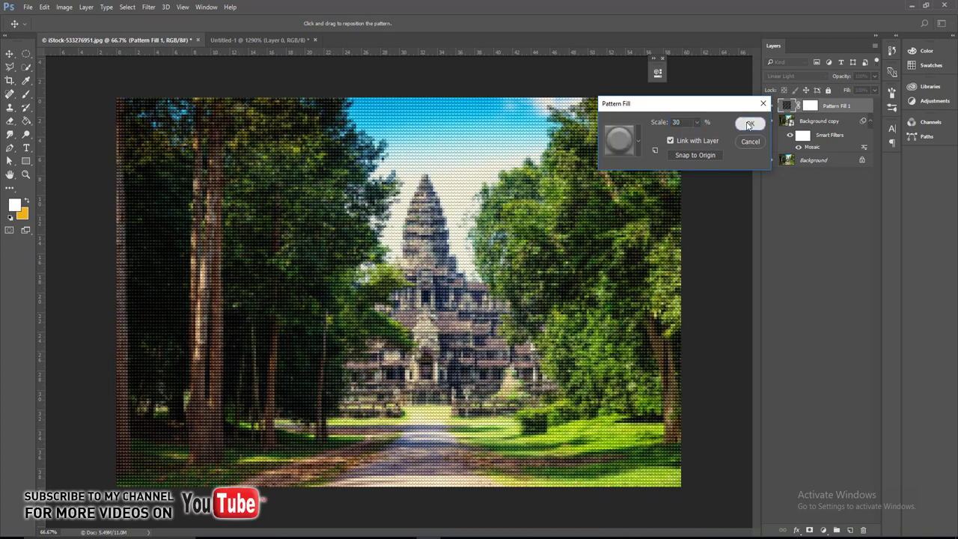
pyautogui.click(749, 124)
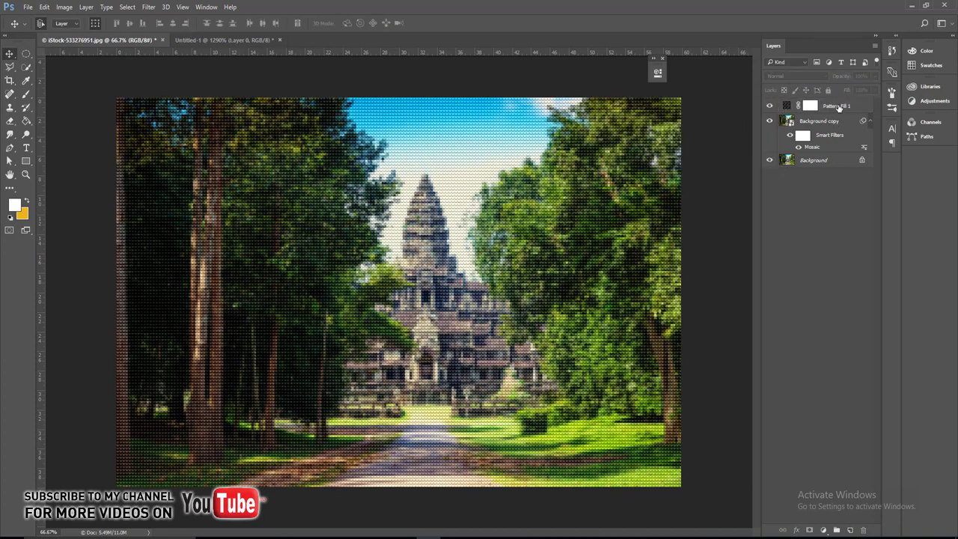
# Add a Posterize adjustment at 5 levels in Luminosity blend mode.
pyautogui.click(837, 105)
pyautogui.click(827, 530)
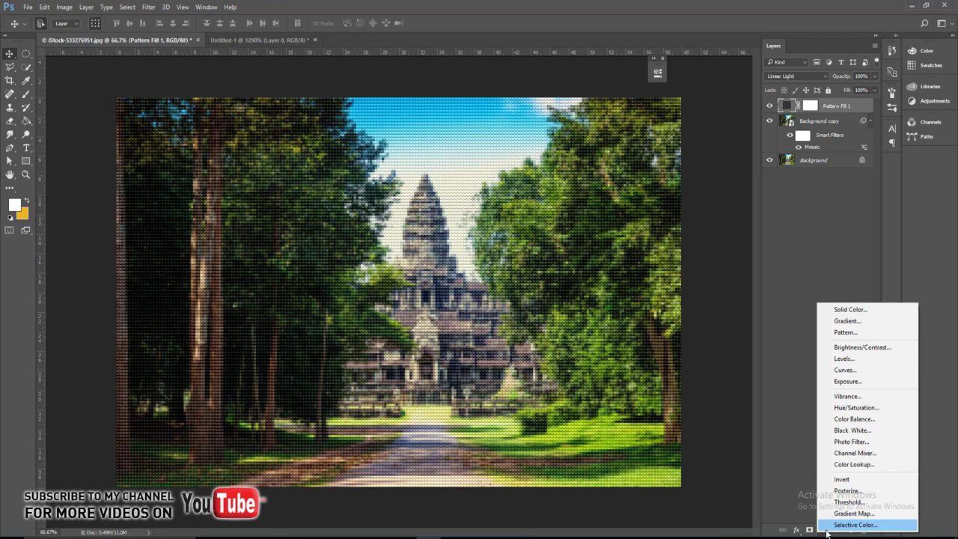
pyautogui.click(845, 490)
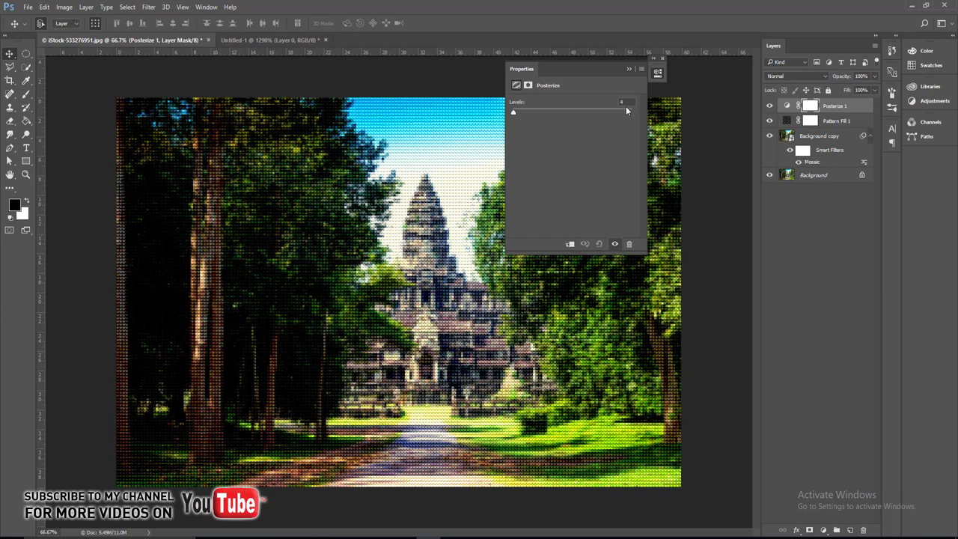
pyautogui.press('Up')
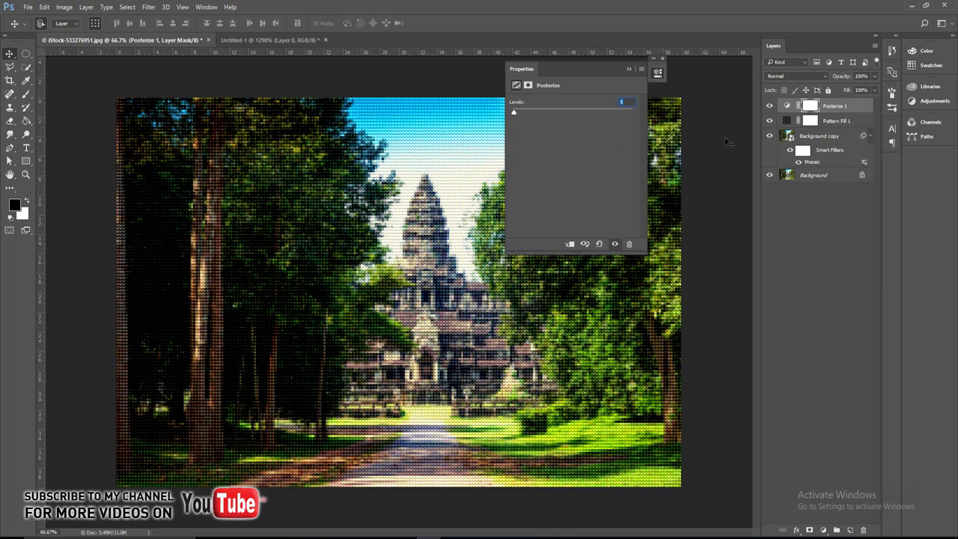
pyautogui.click(810, 77)
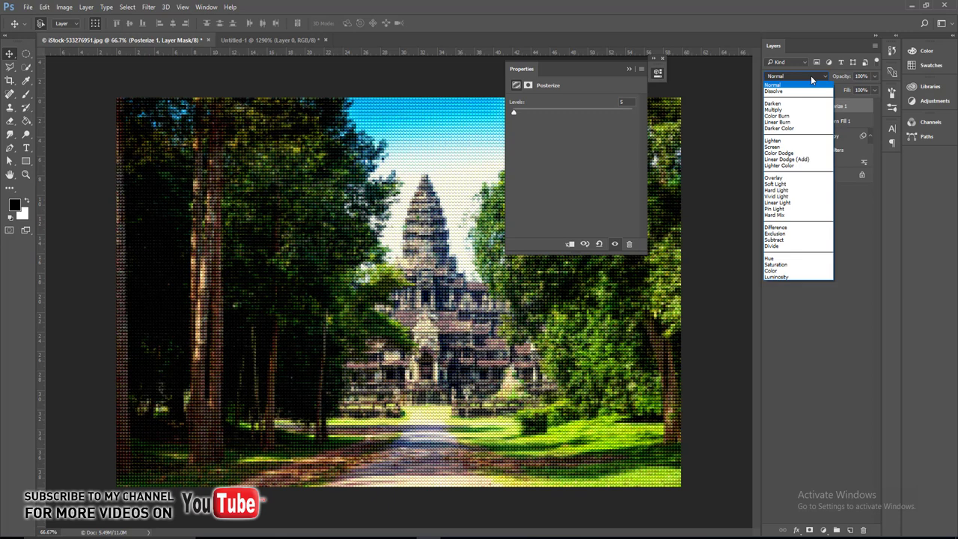
pyautogui.click(792, 276)
pyautogui.click(630, 69)
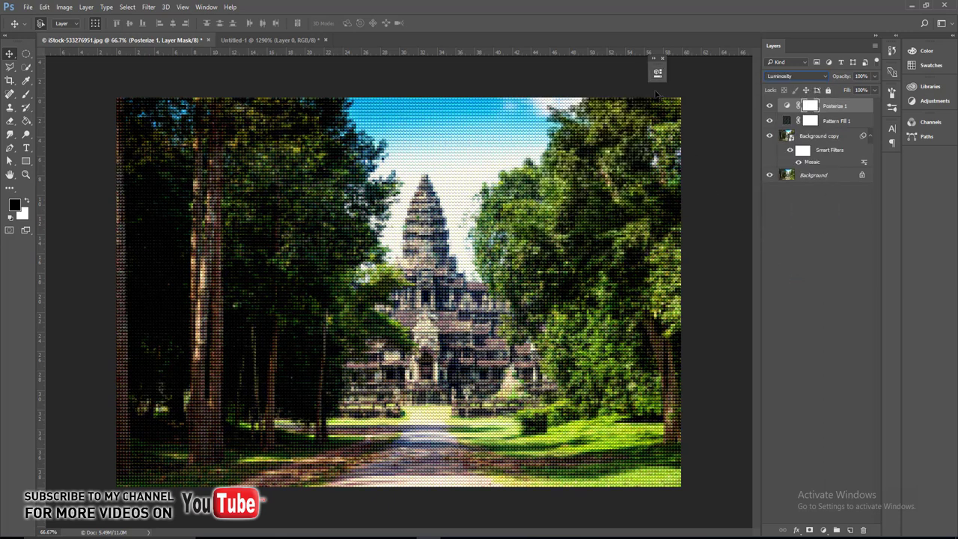
# Move Pattern Fill 1 above Posterize 1 and reselect it.
pyautogui.moveTo(828, 120); pyautogui.dragTo(828, 106)
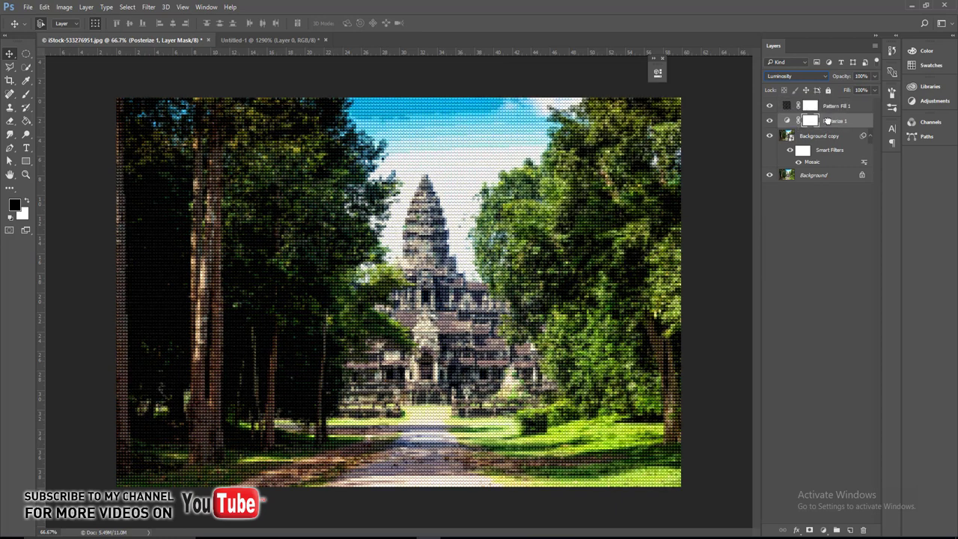
pyautogui.click(836, 112)
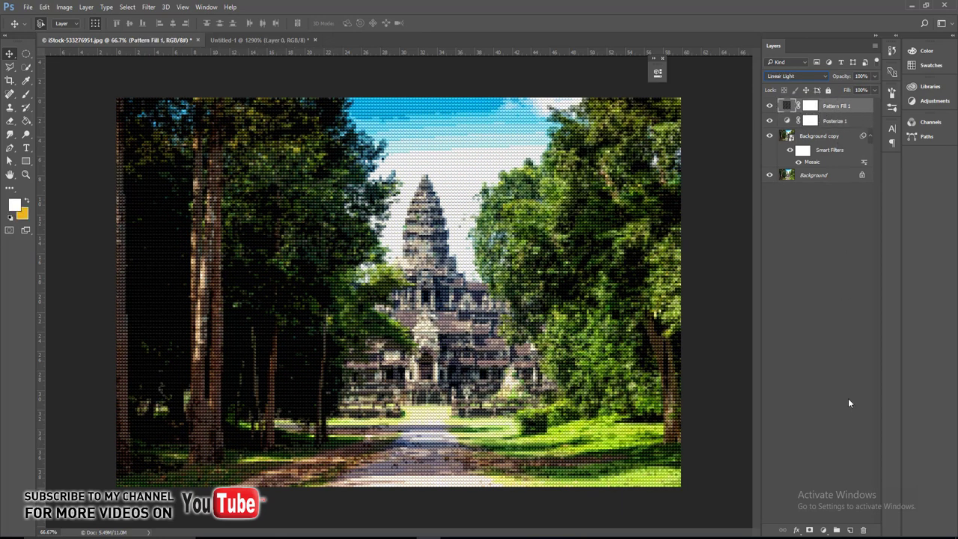
pyautogui.click(826, 529)
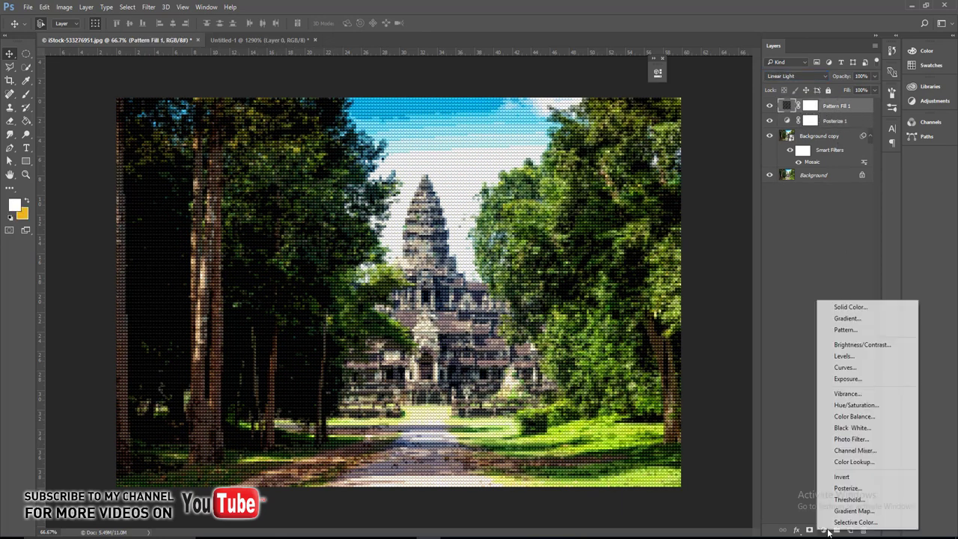
# Add a red Solid Color fill layer on top of the stack.
pyautogui.click(851, 307)
pyautogui.click(740, 158)
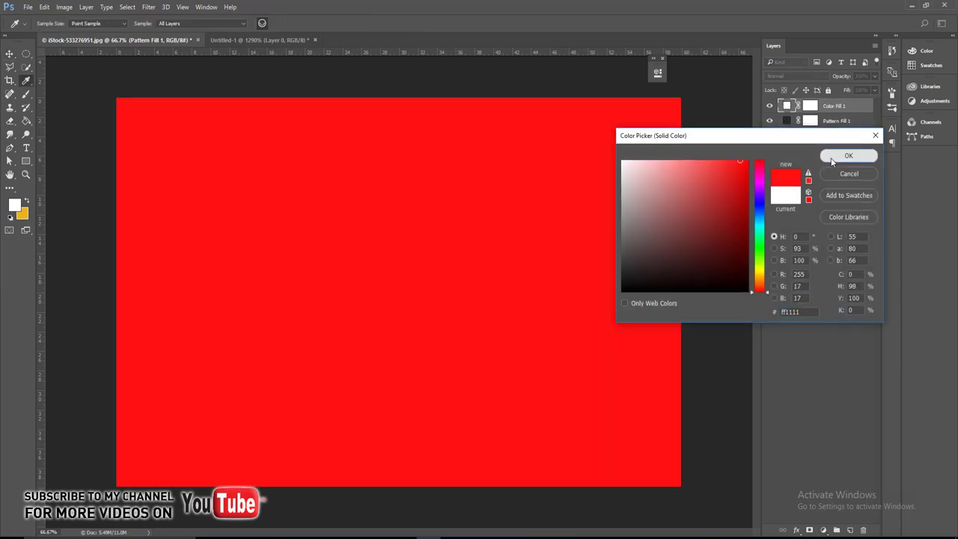
pyautogui.click(848, 156)
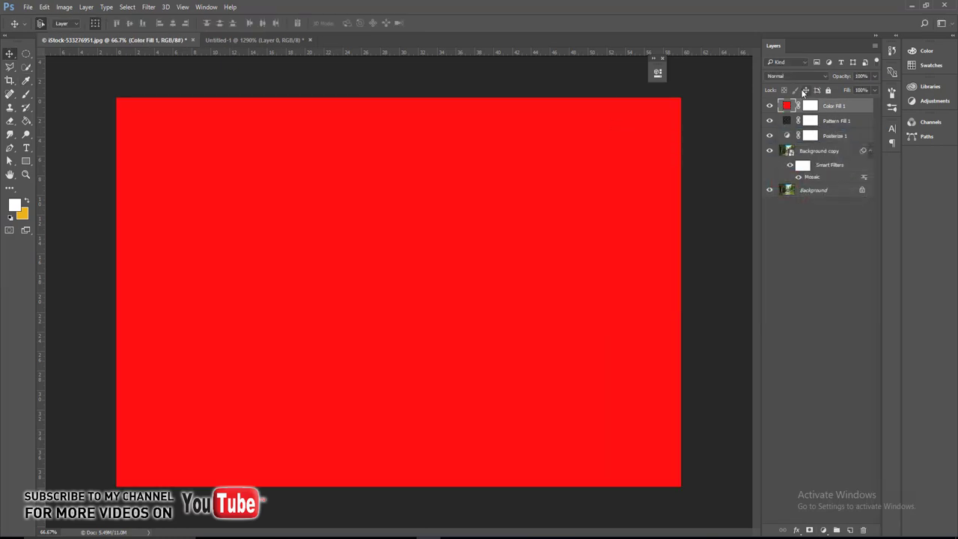
# Set the red fill's blend mode to Saturation after trying Luminosity.
pyautogui.click(800, 76)
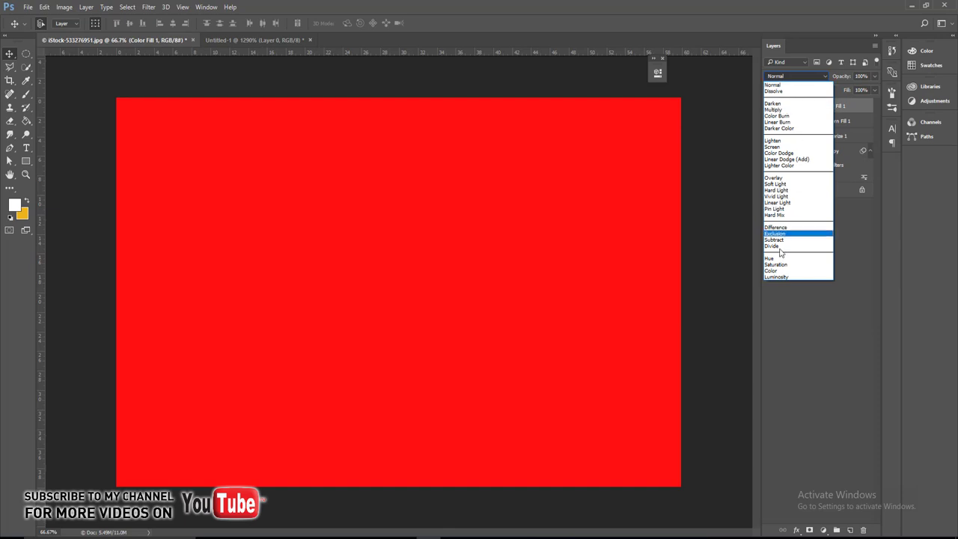
pyautogui.click(777, 277)
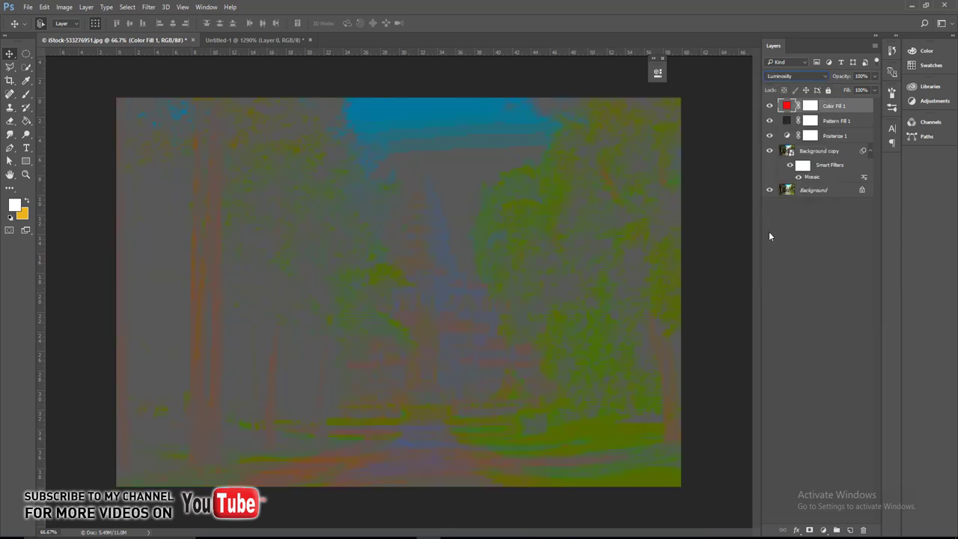
pyautogui.click(794, 77)
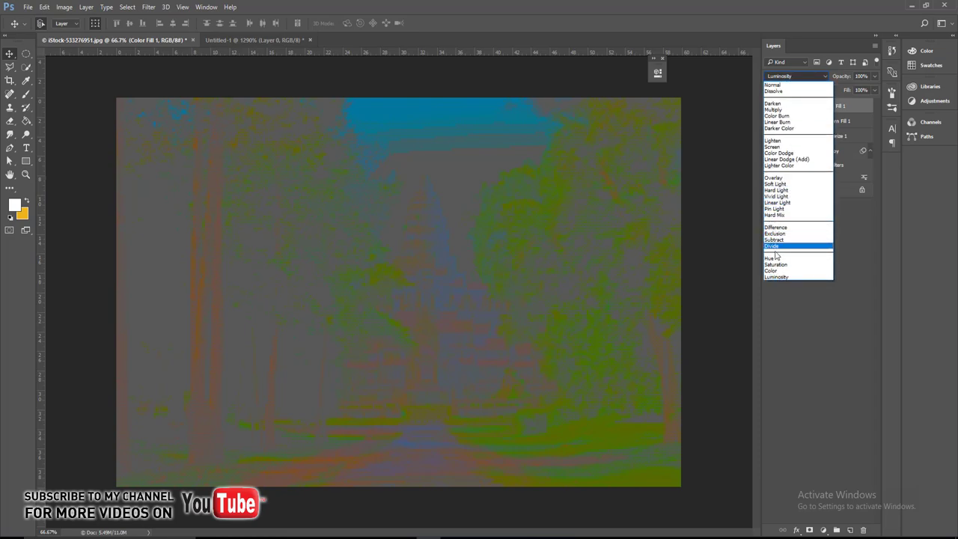
pyautogui.click(776, 265)
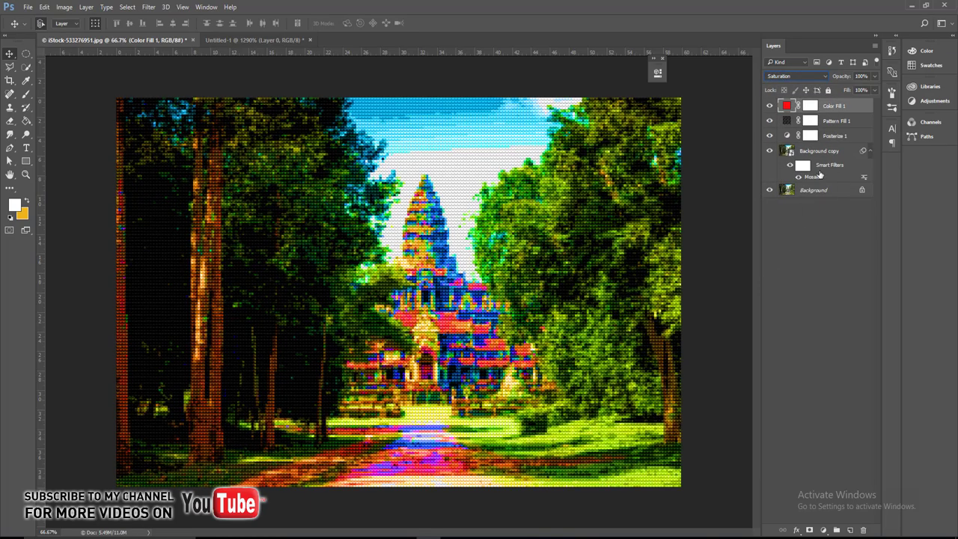
pyautogui.doubleClick(787, 107)
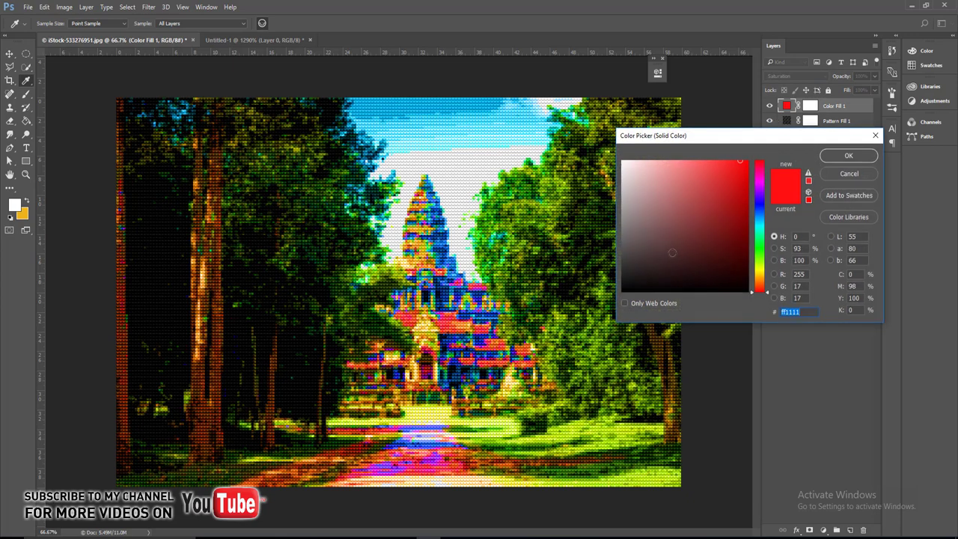
# Change the fill colour to pink-red #f2266e after trying grey, blue and green.
pyautogui.click(629, 253)
pyautogui.moveTo(631, 253); pyautogui.dragTo(636, 229)
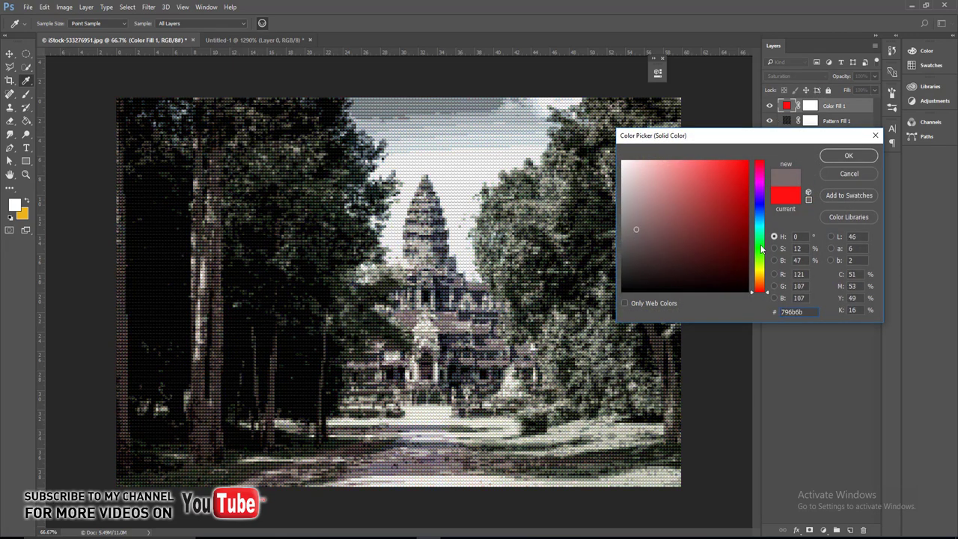
pyautogui.moveTo(762, 249)
pyautogui.mouseDown()
pyautogui.moveTo(762, 207)
pyautogui.moveTo(738, 211)
pyautogui.mouseUp()
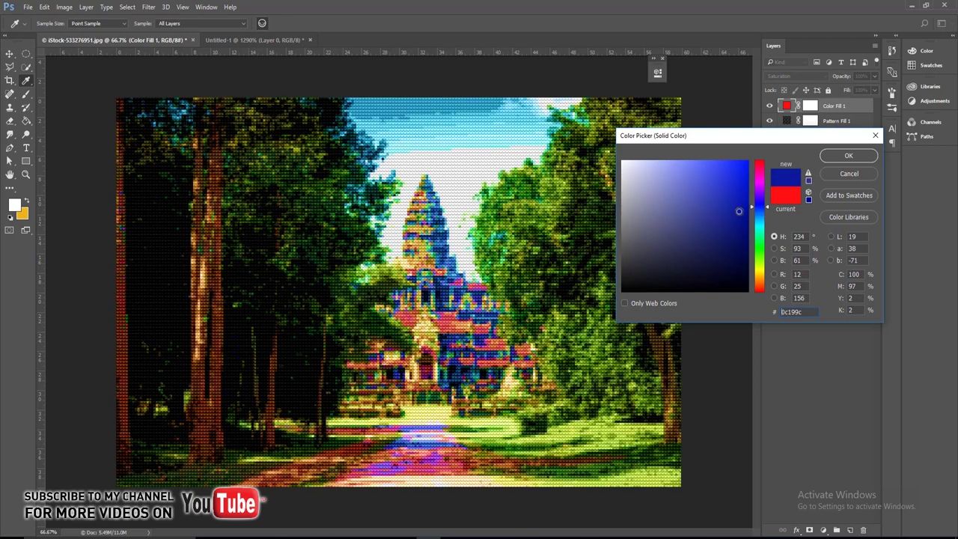
pyautogui.click(760, 251)
pyautogui.moveTo(739, 211)
pyautogui.mouseDown()
pyautogui.moveTo(744, 226)
pyautogui.moveTo(741, 218)
pyautogui.mouseUp()
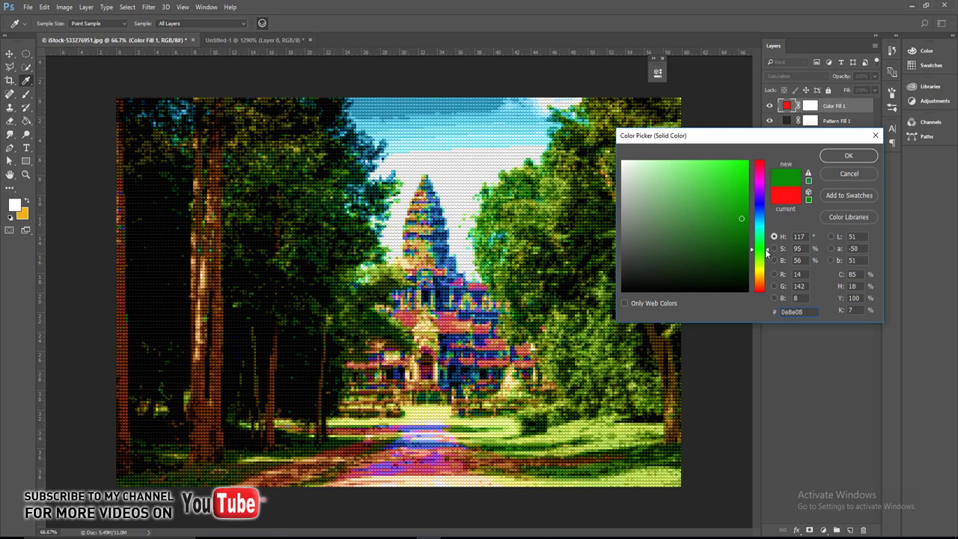
pyautogui.moveTo(768, 253)
pyautogui.mouseDown()
pyautogui.moveTo(767, 271)
pyautogui.moveTo(766, 174)
pyautogui.mouseUp()
pyautogui.moveTo(738, 221); pyautogui.dragTo(729, 171)
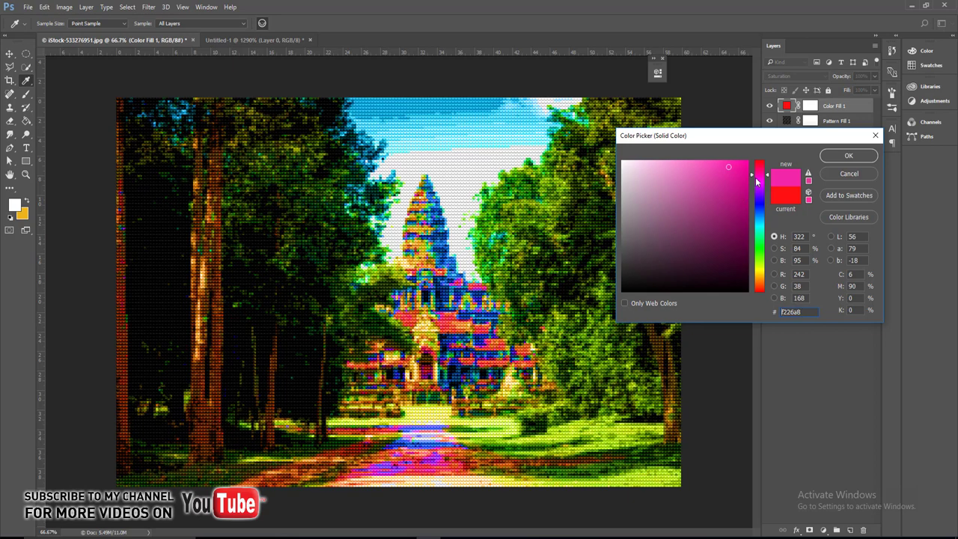
pyautogui.moveTo(753, 176); pyautogui.dragTo(753, 172)
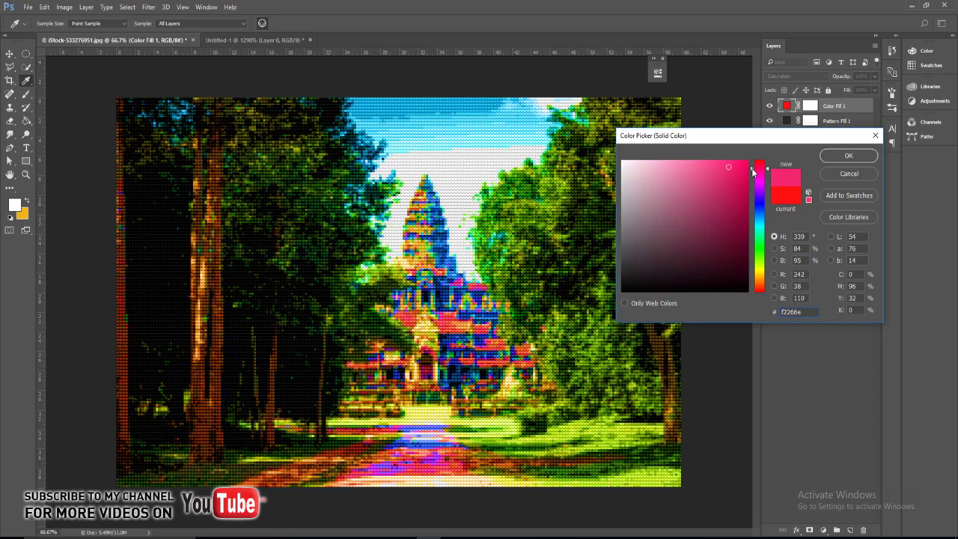
pyautogui.click(848, 155)
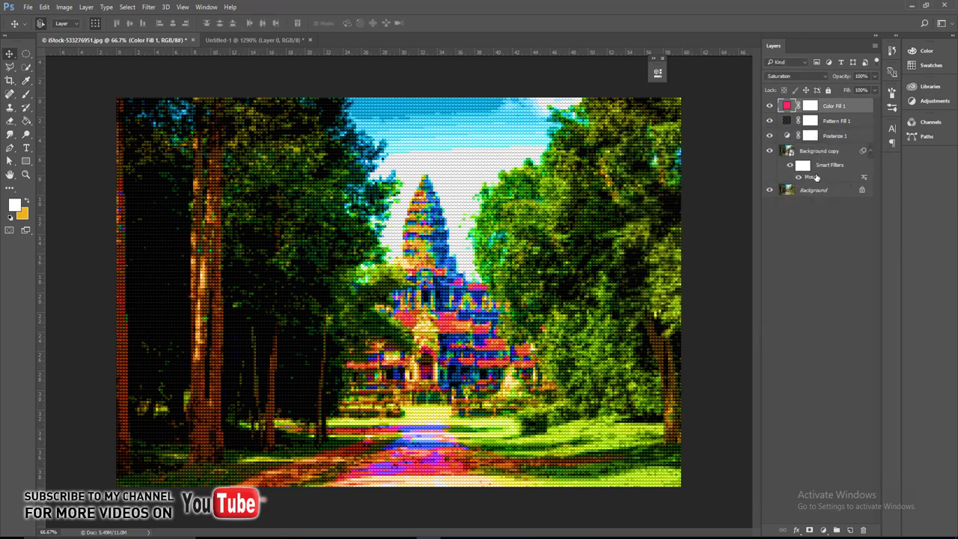
# Paint black on Color Fill 1's mask to remove the tint from the temple spire and facade.
pyautogui.click(809, 105)
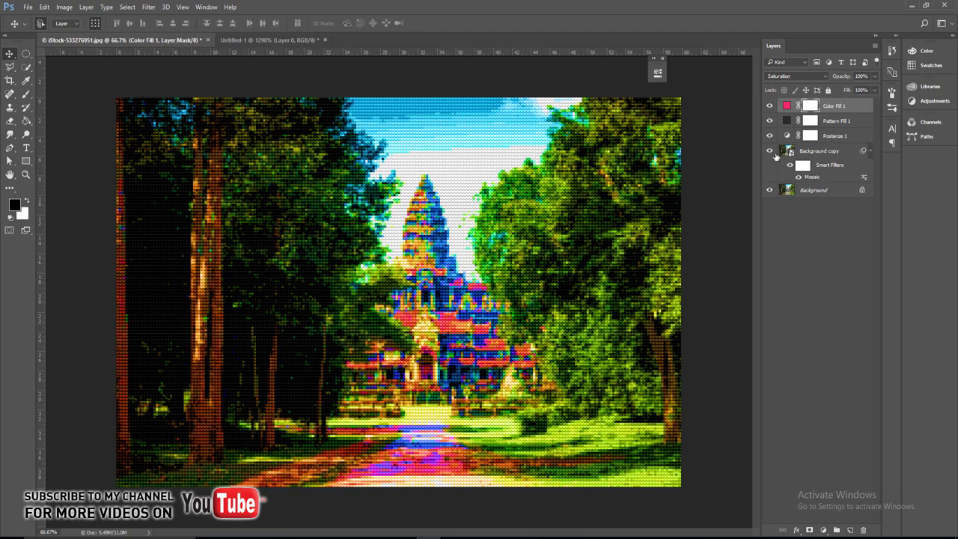
pyautogui.click(26, 94)
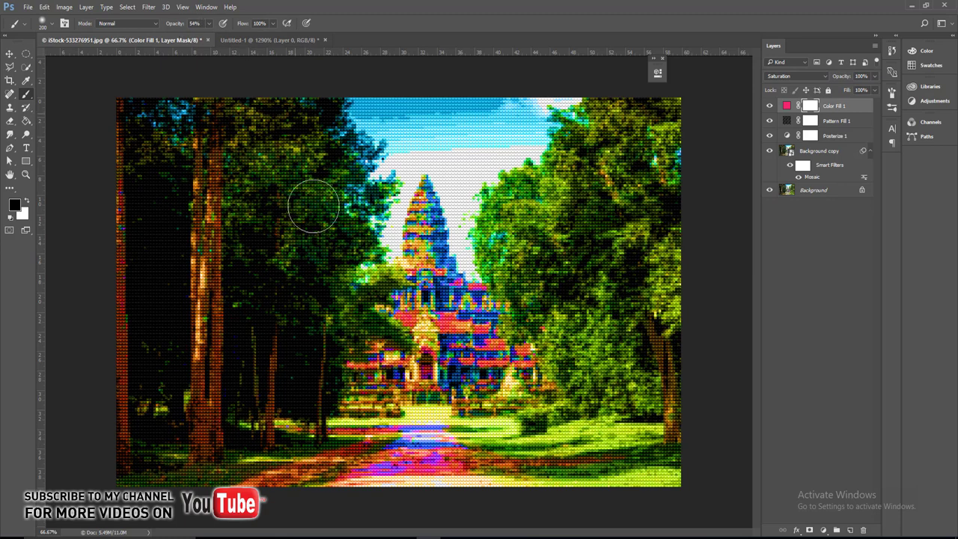
pyautogui.moveTo(434, 203)
pyautogui.mouseDown()
pyautogui.moveTo(451, 348)
pyautogui.moveTo(351, 367)
pyautogui.mouseUp()
# Lower Color Fill 1's opacity to about 58%.
pyautogui.click(874, 89)
pyautogui.moveTo(864, 90); pyautogui.dragTo(854, 90)
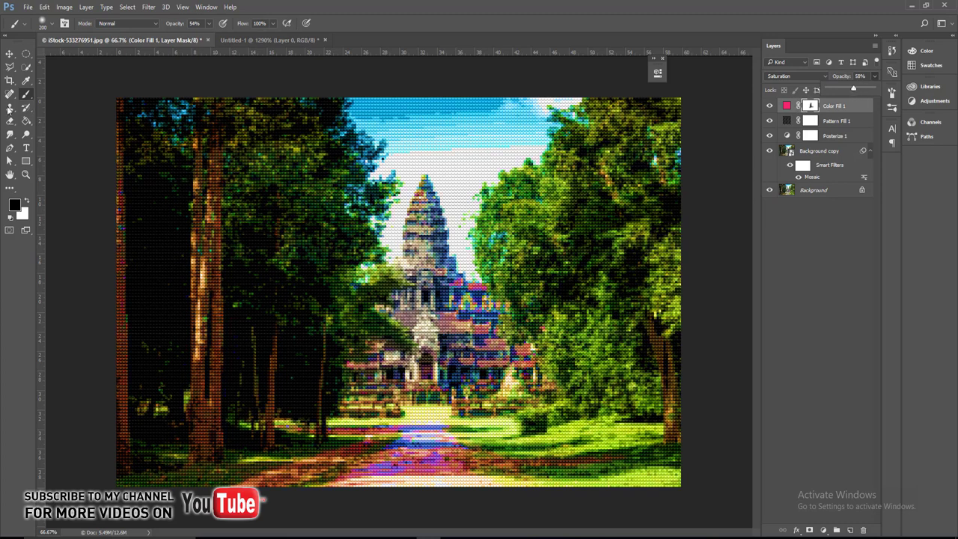
pyautogui.click(10, 54)
# Change Pattern Fill 1's scale from 30% to 25% and refit the view.
pyautogui.click(786, 122)
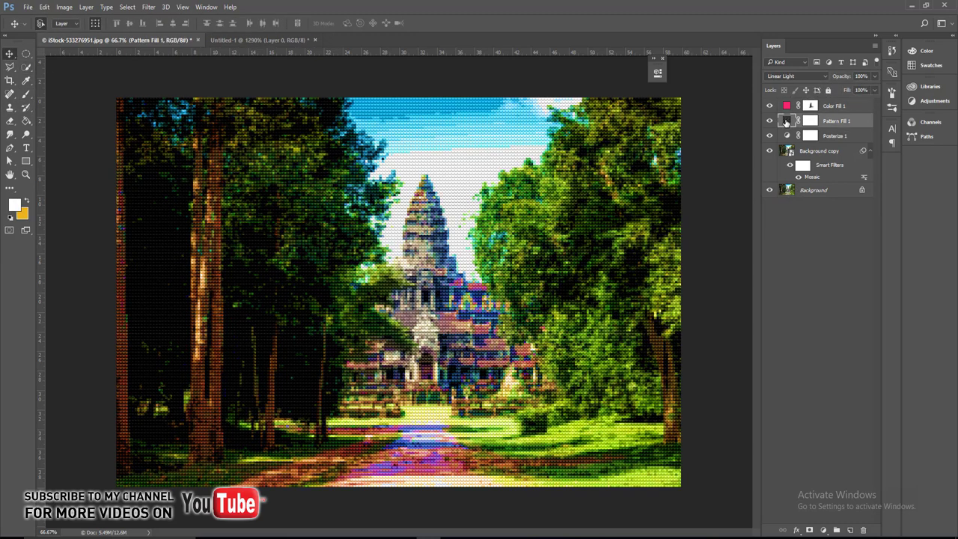
pyautogui.doubleClick(786, 122)
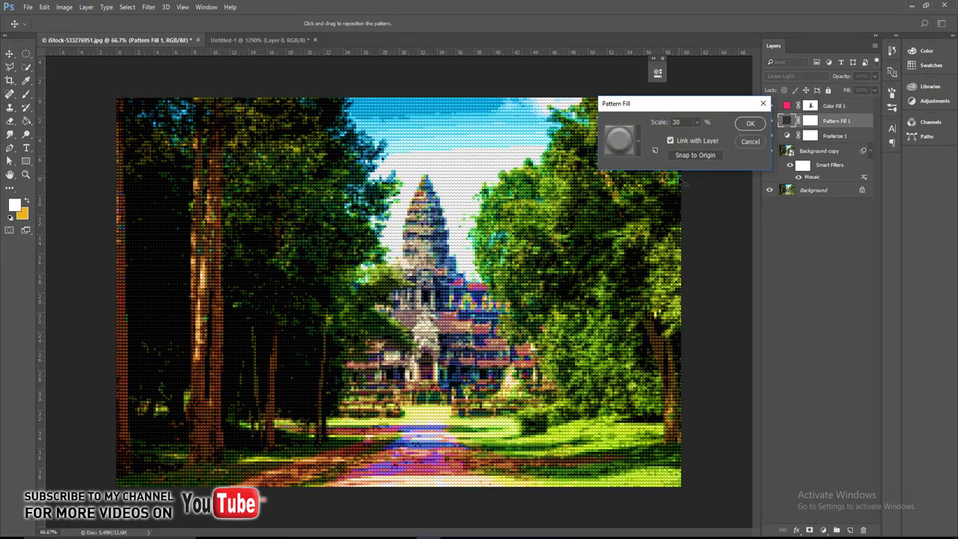
pyautogui.doubleClick(677, 122)
pyautogui.write('25')
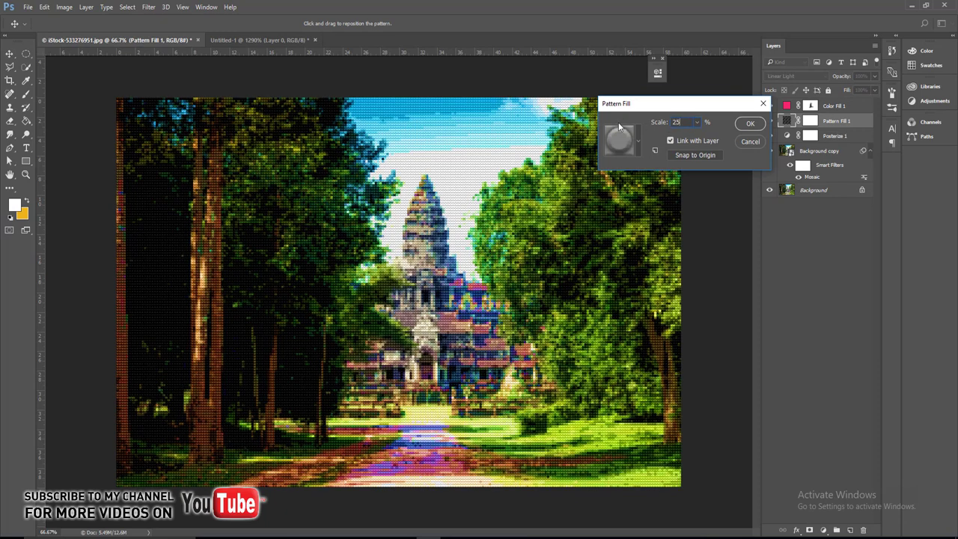
pyautogui.click(749, 123)
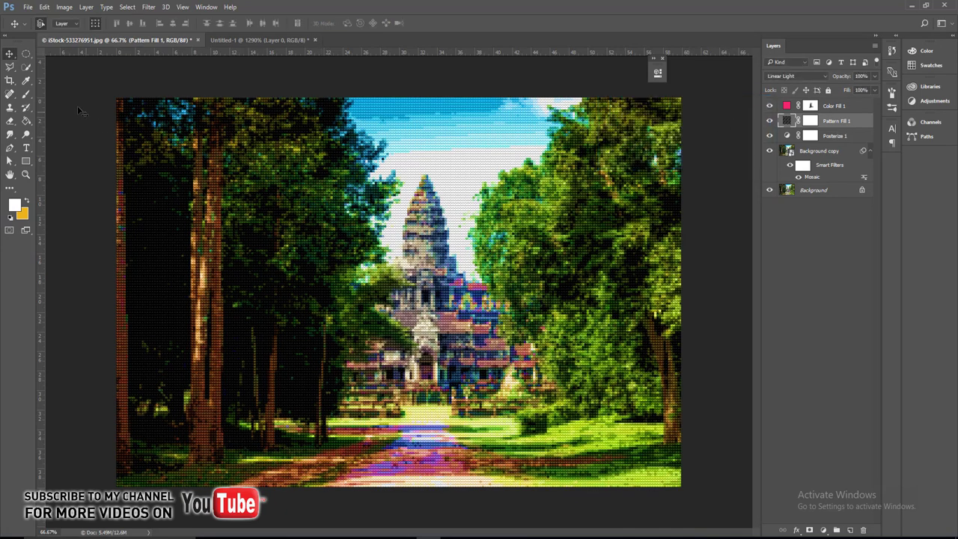
pyautogui.click(56, 85)
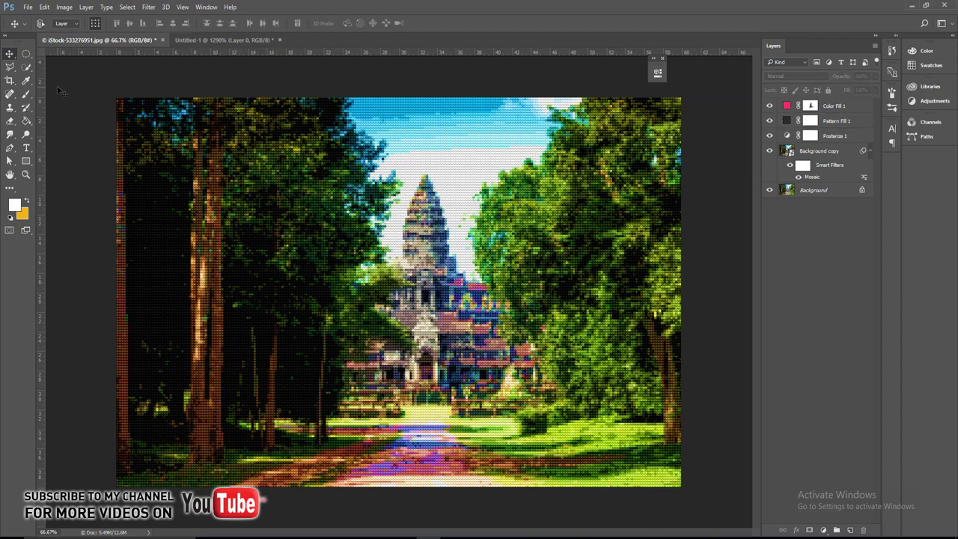
pyautogui.hotkey('ctrl', '0')
pyautogui.hotkey('ctrl', '-')
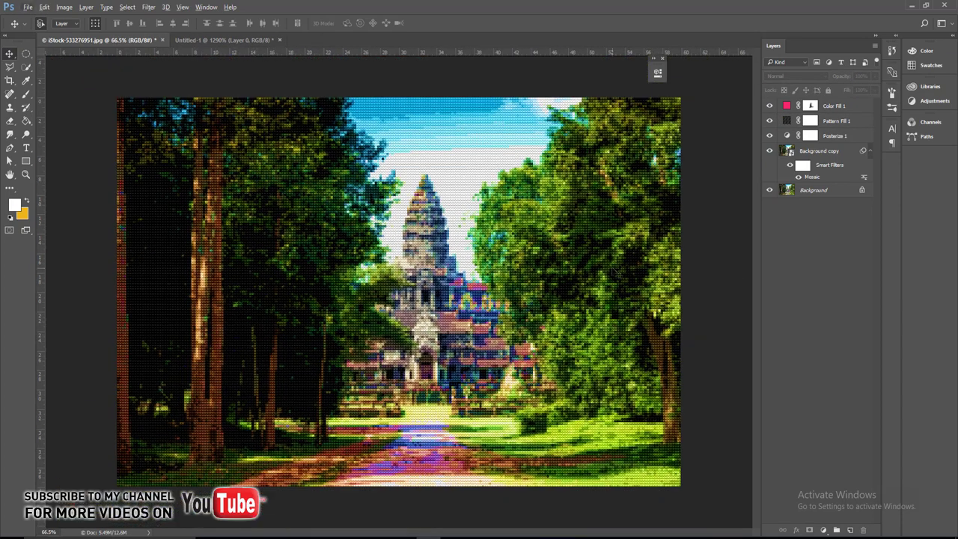
# Add a Brightness/Contrast adjustment layer with brightness and contrast both at 13.
pyautogui.click(833, 106)
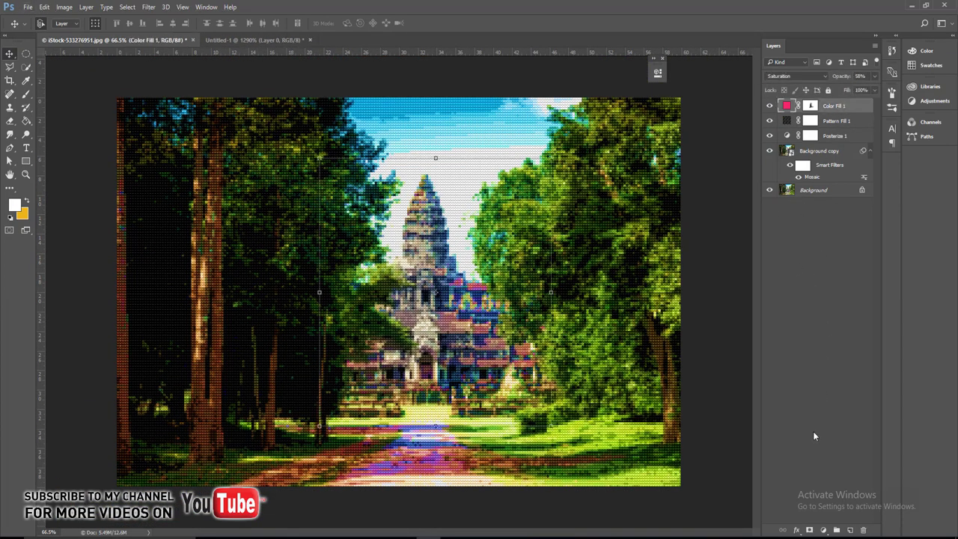
pyautogui.click(822, 529)
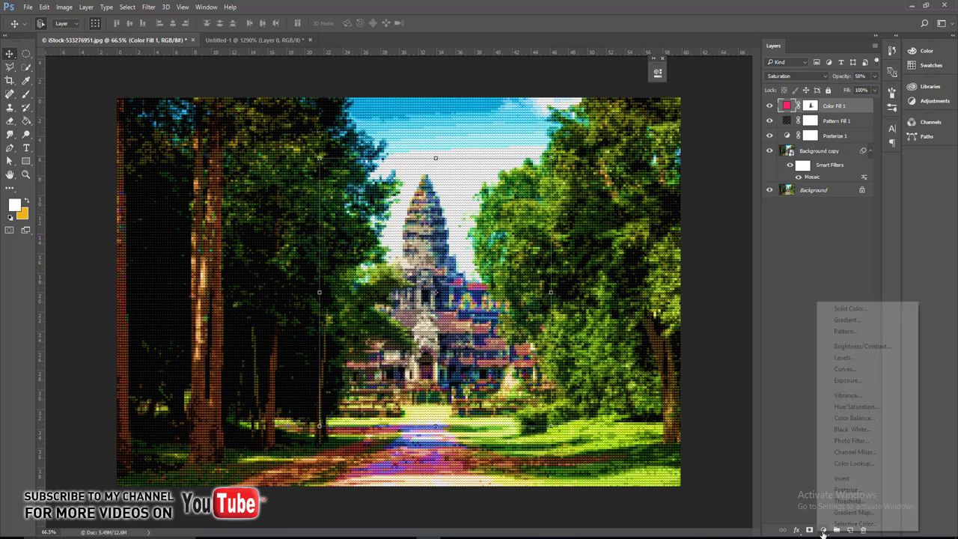
pyautogui.click(863, 346)
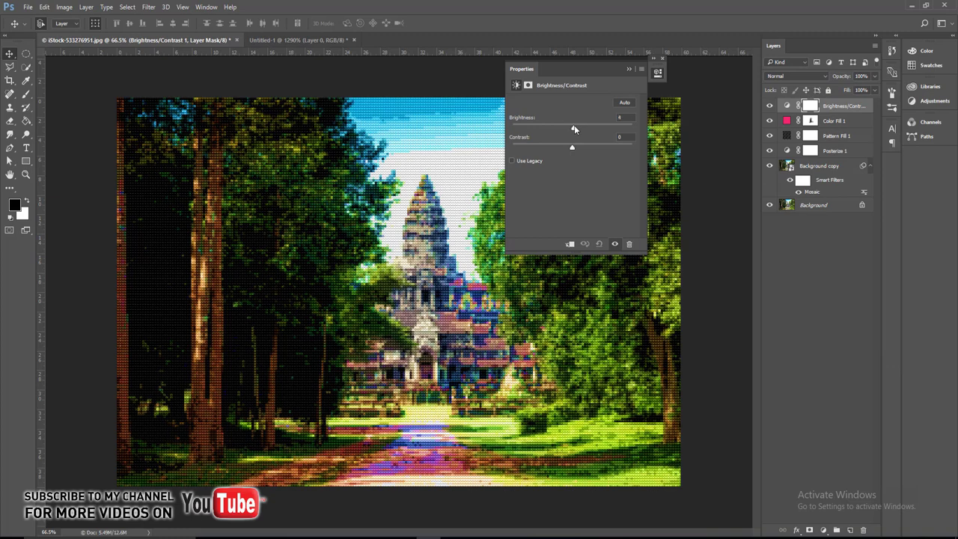
pyautogui.moveTo(574, 126); pyautogui.dragTo(577, 129)
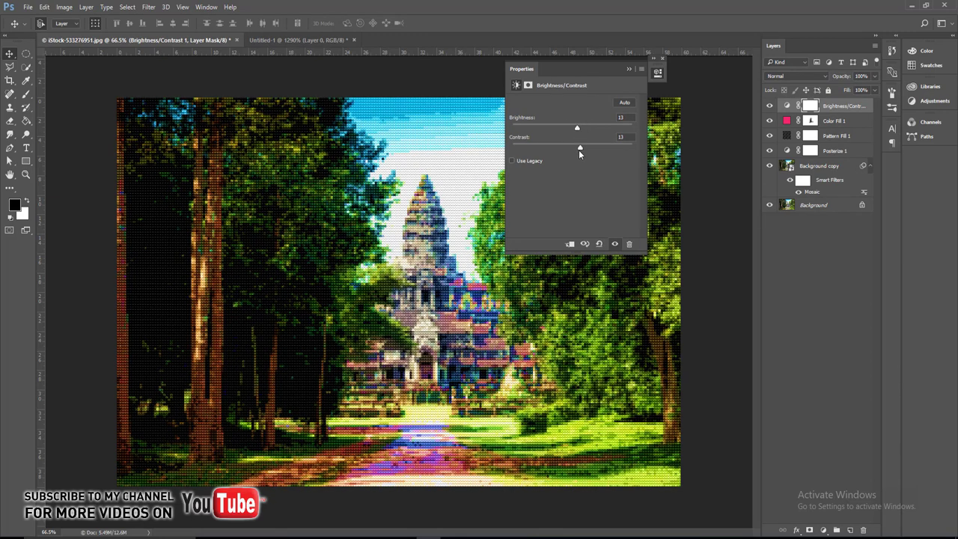
pyautogui.click(629, 70)
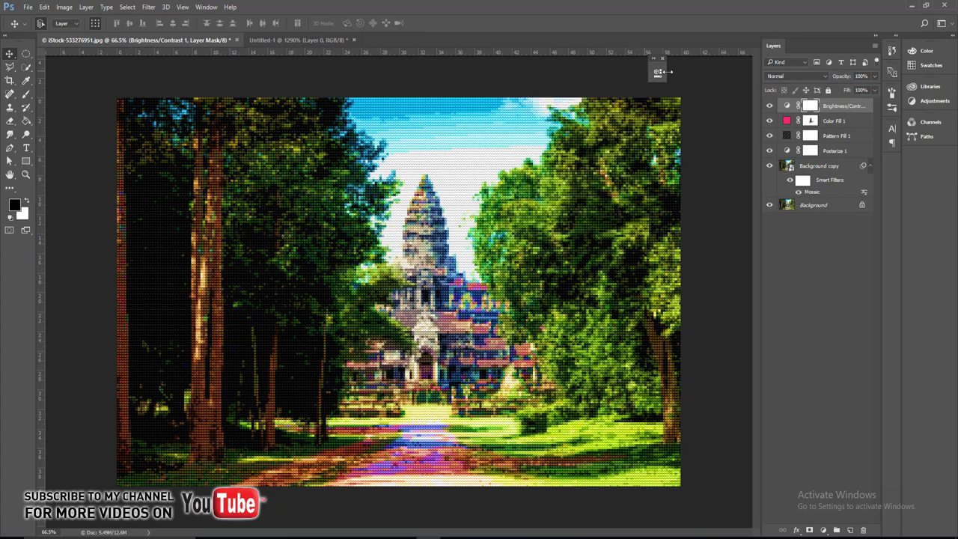
# Collapse the Layers panel and fit the finished mosaic to the screen.
pyautogui.keyDown('ctrl'); pyautogui.click(788, 111); pyautogui.keyUp('ctrl')
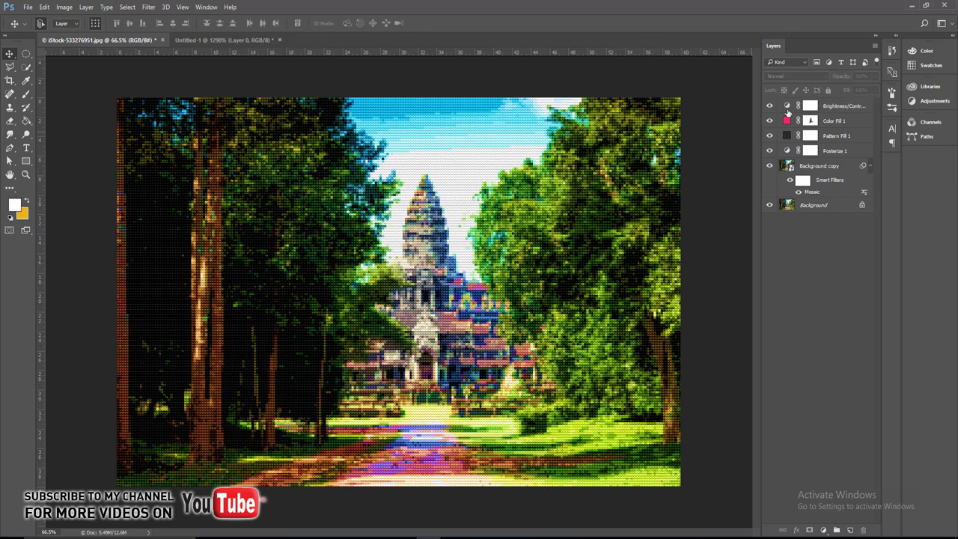
pyautogui.click(875, 35)
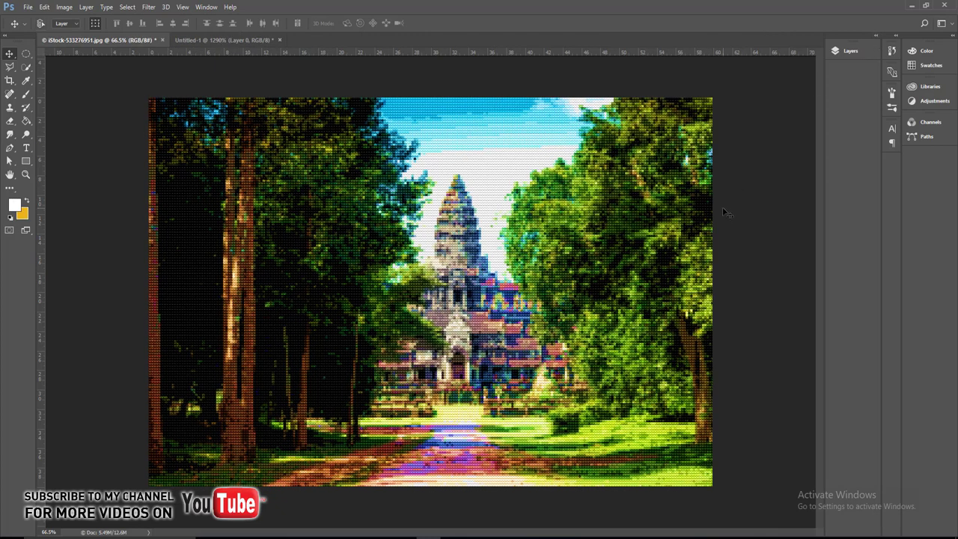
pyautogui.hotkey('ctrl', '0')
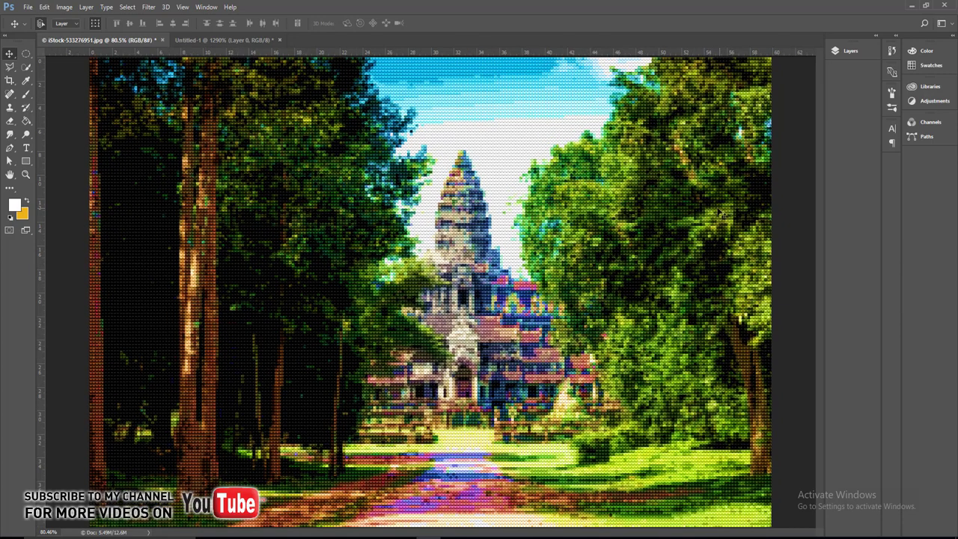